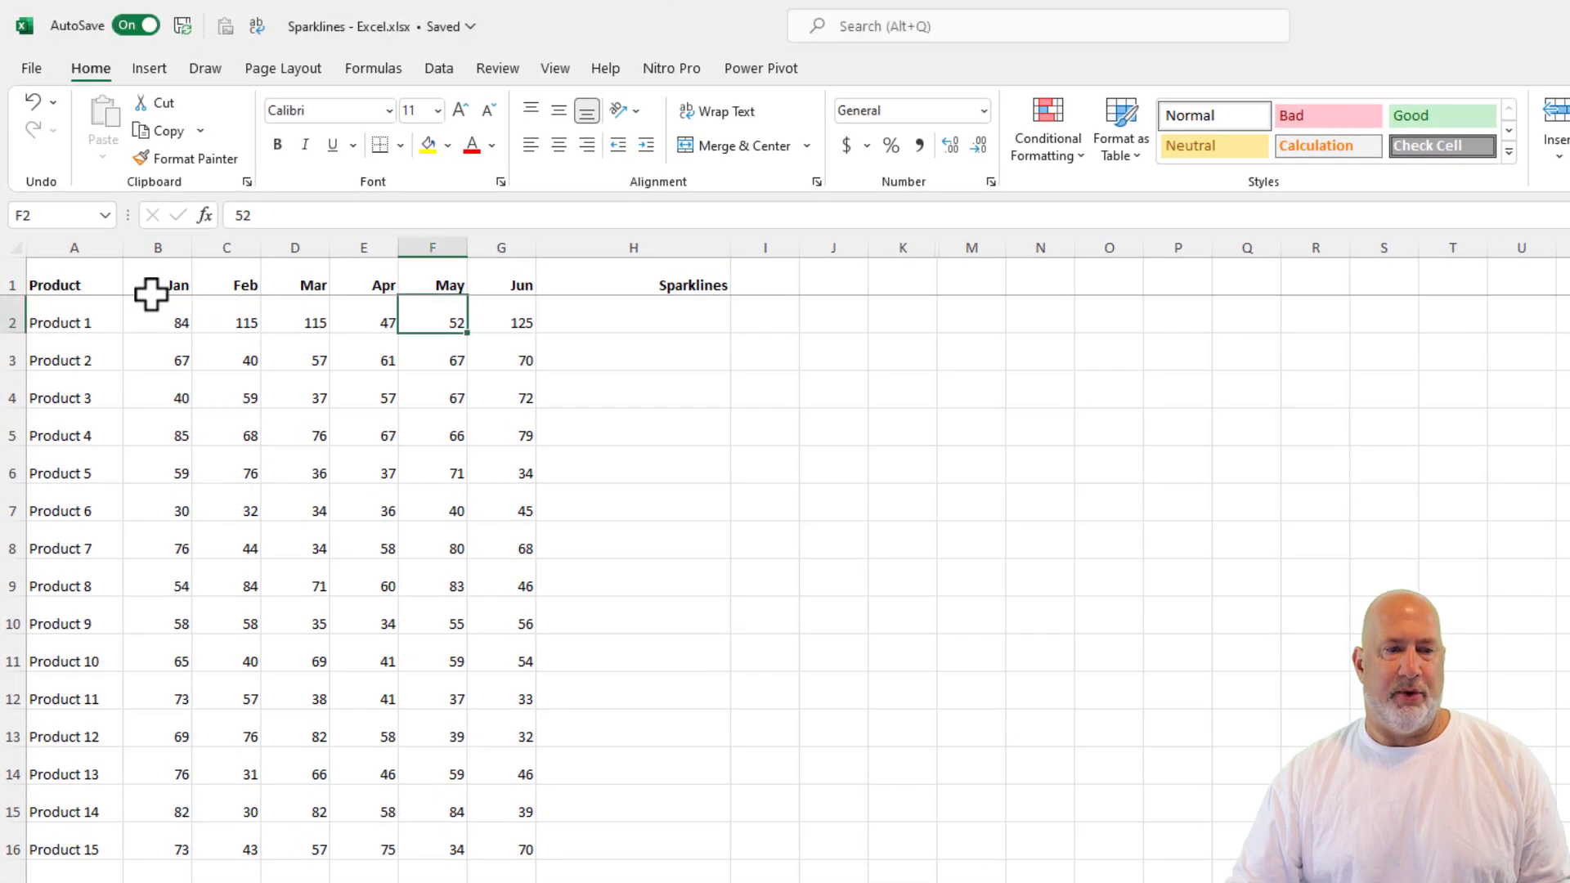
Step: Insert a column chart of Product 1's month figures, then delete it
drag(99, 277, 530, 323)
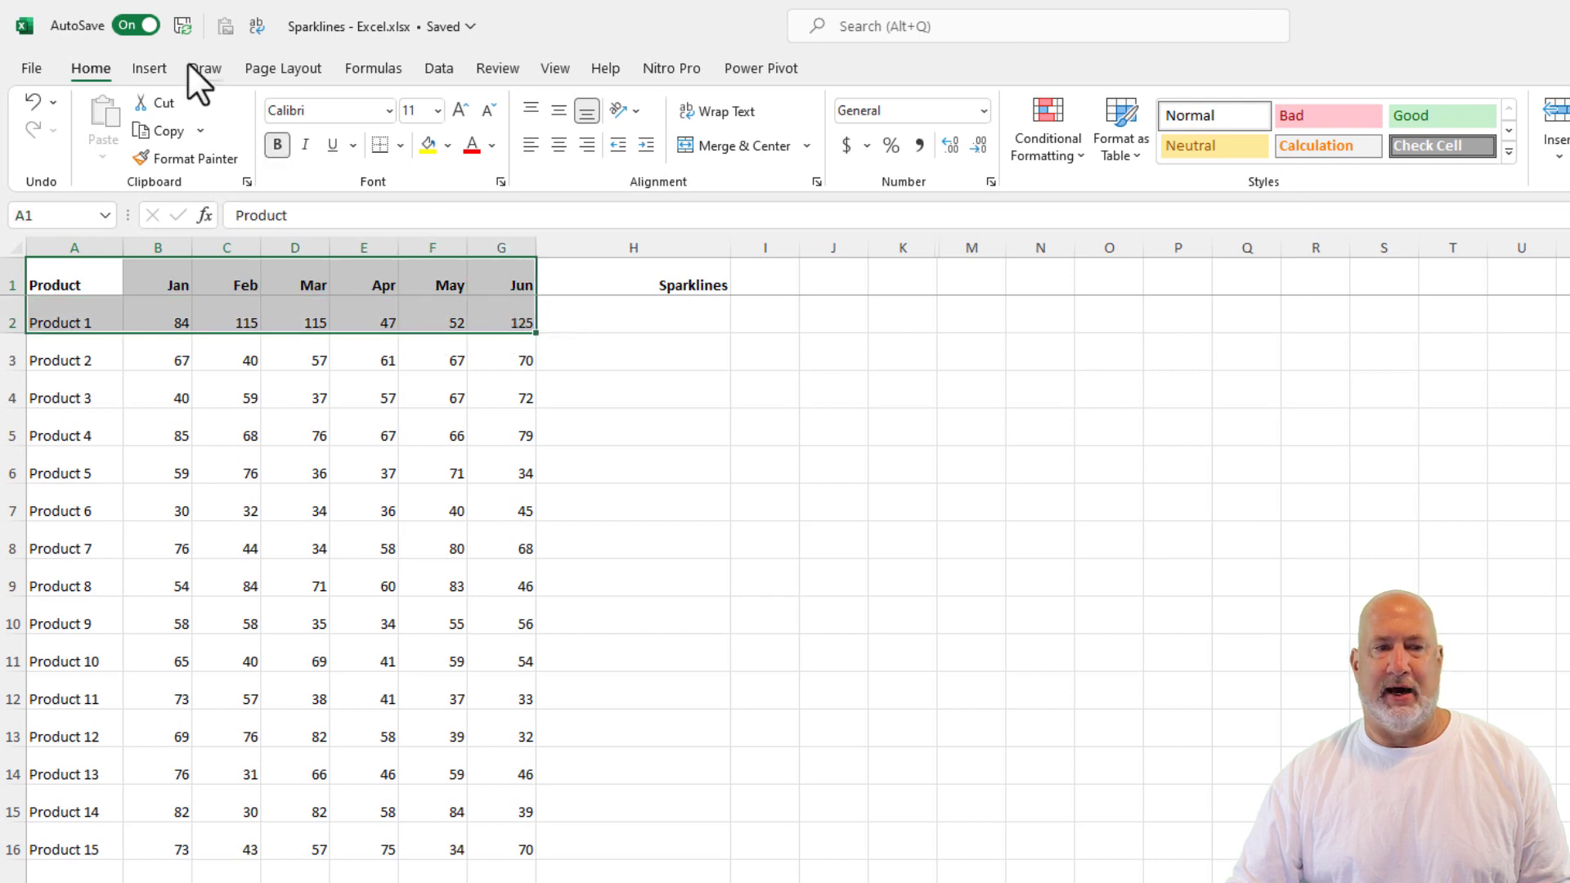
click(166, 67)
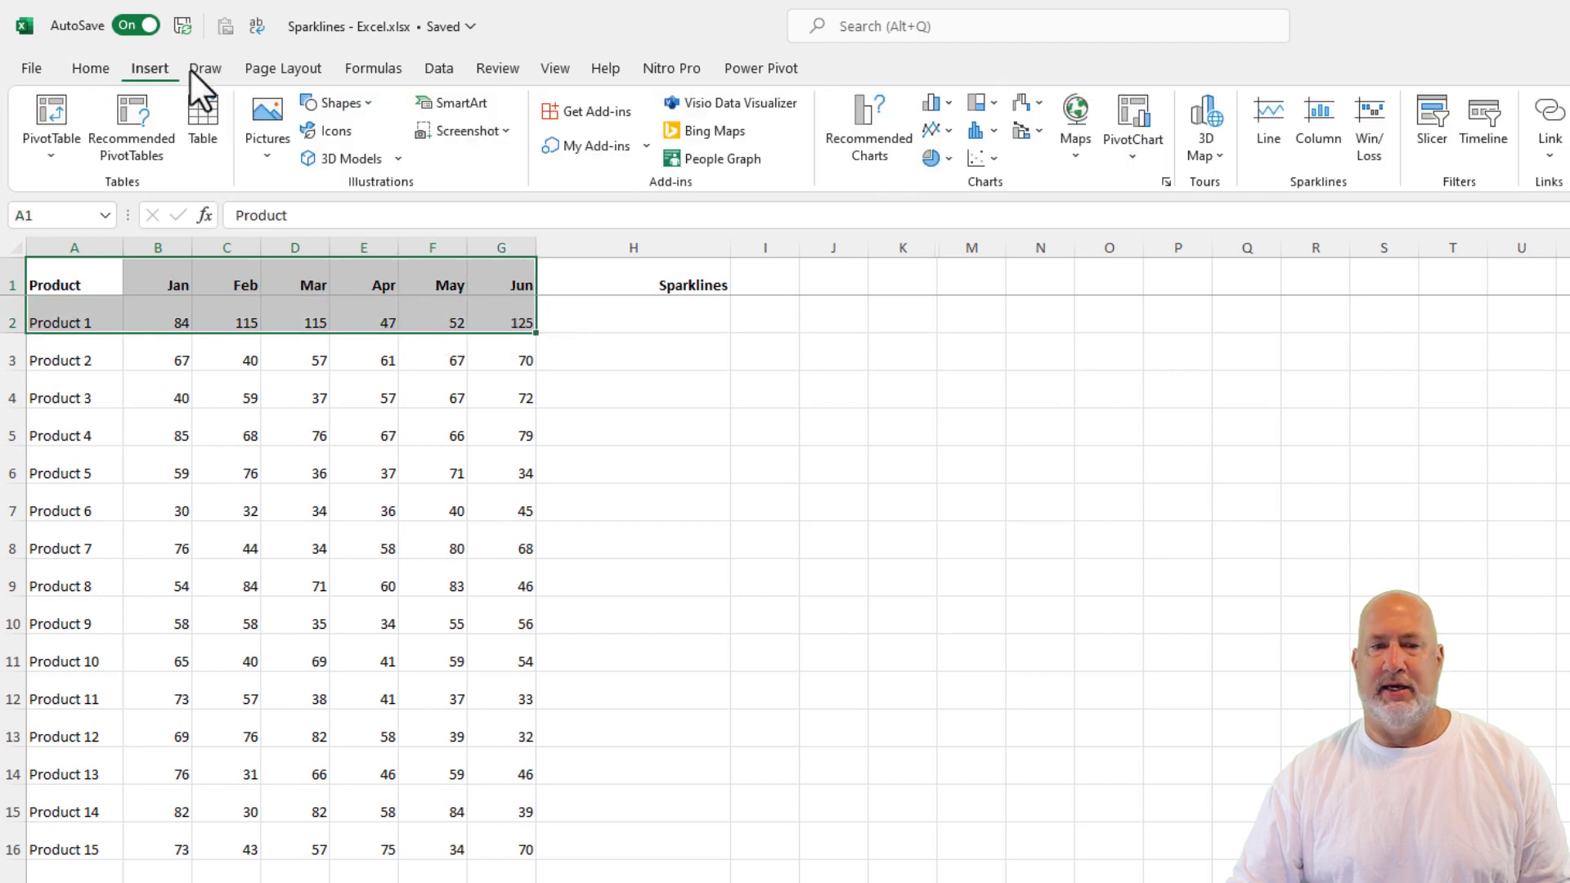
click(944, 108)
click(960, 170)
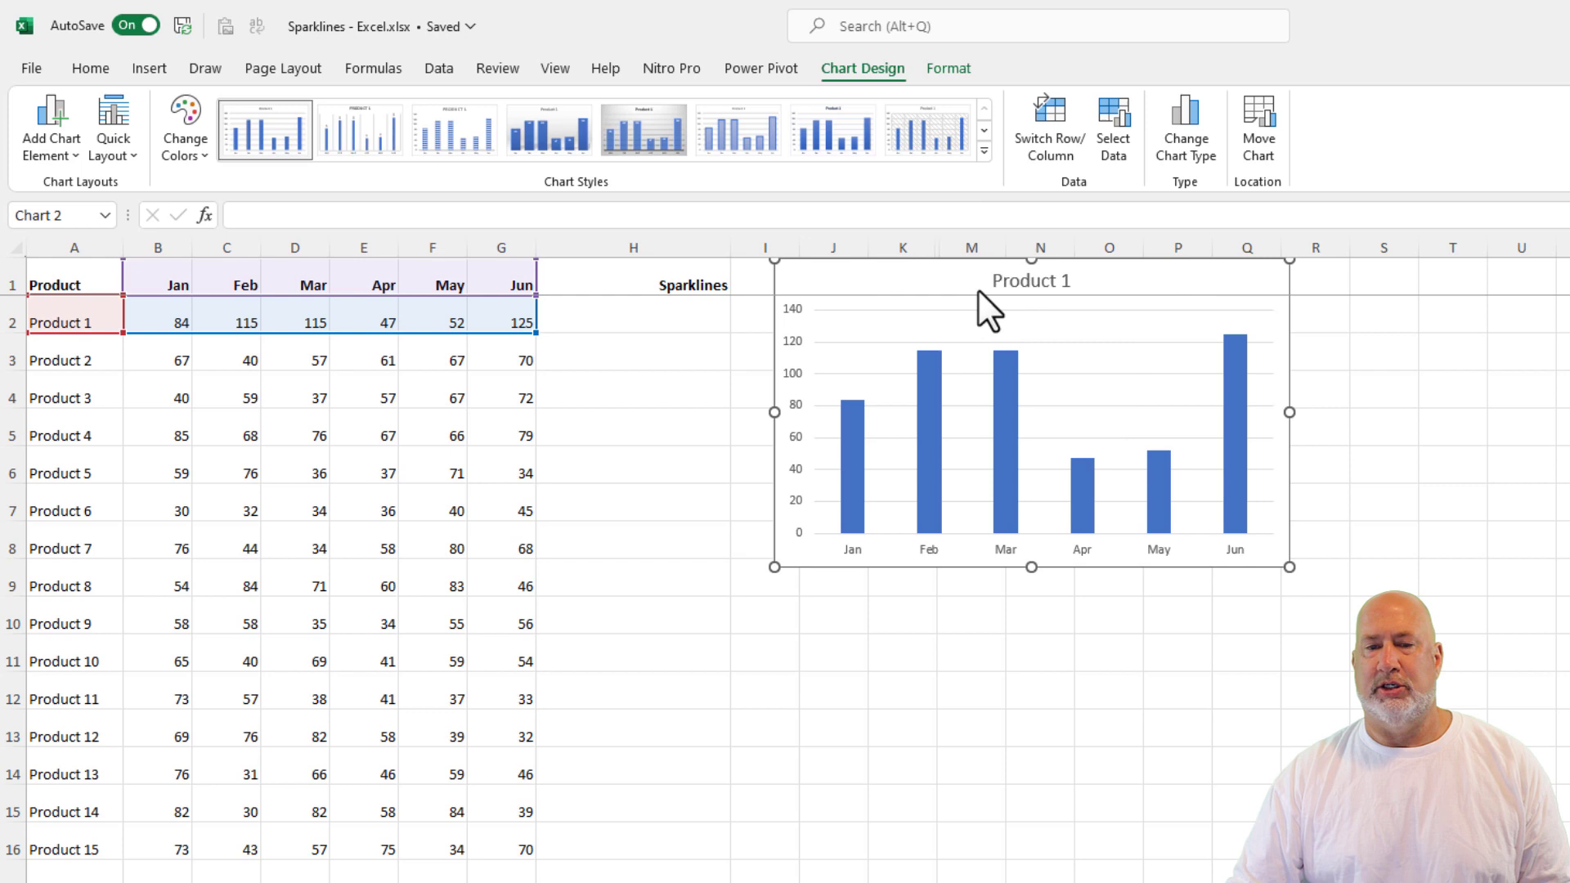
drag(981, 300, 1004, 412)
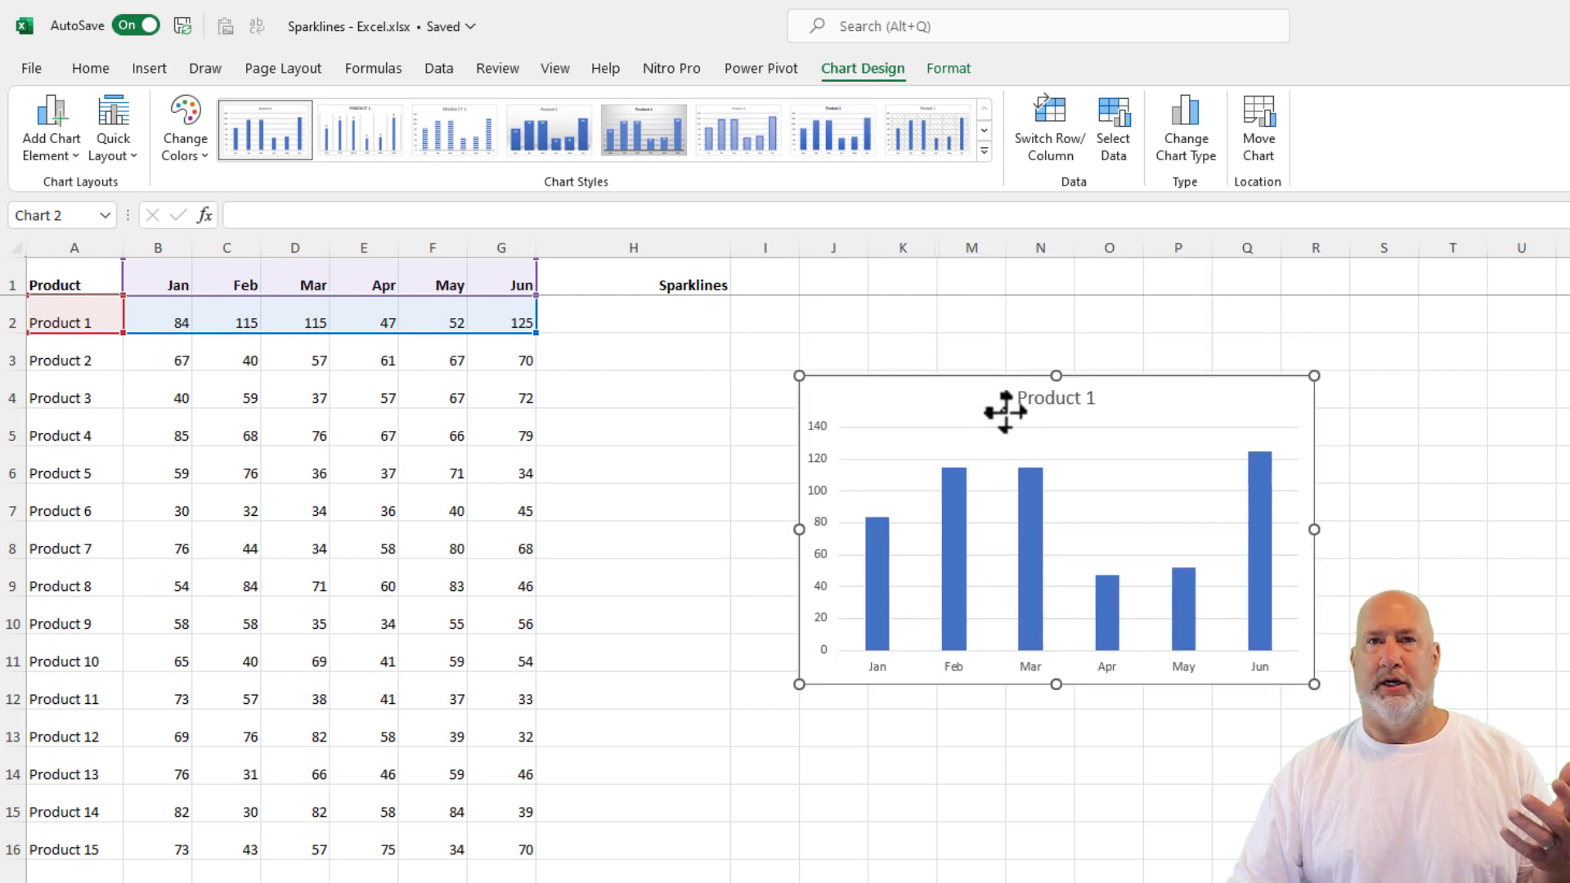
key(Delete)
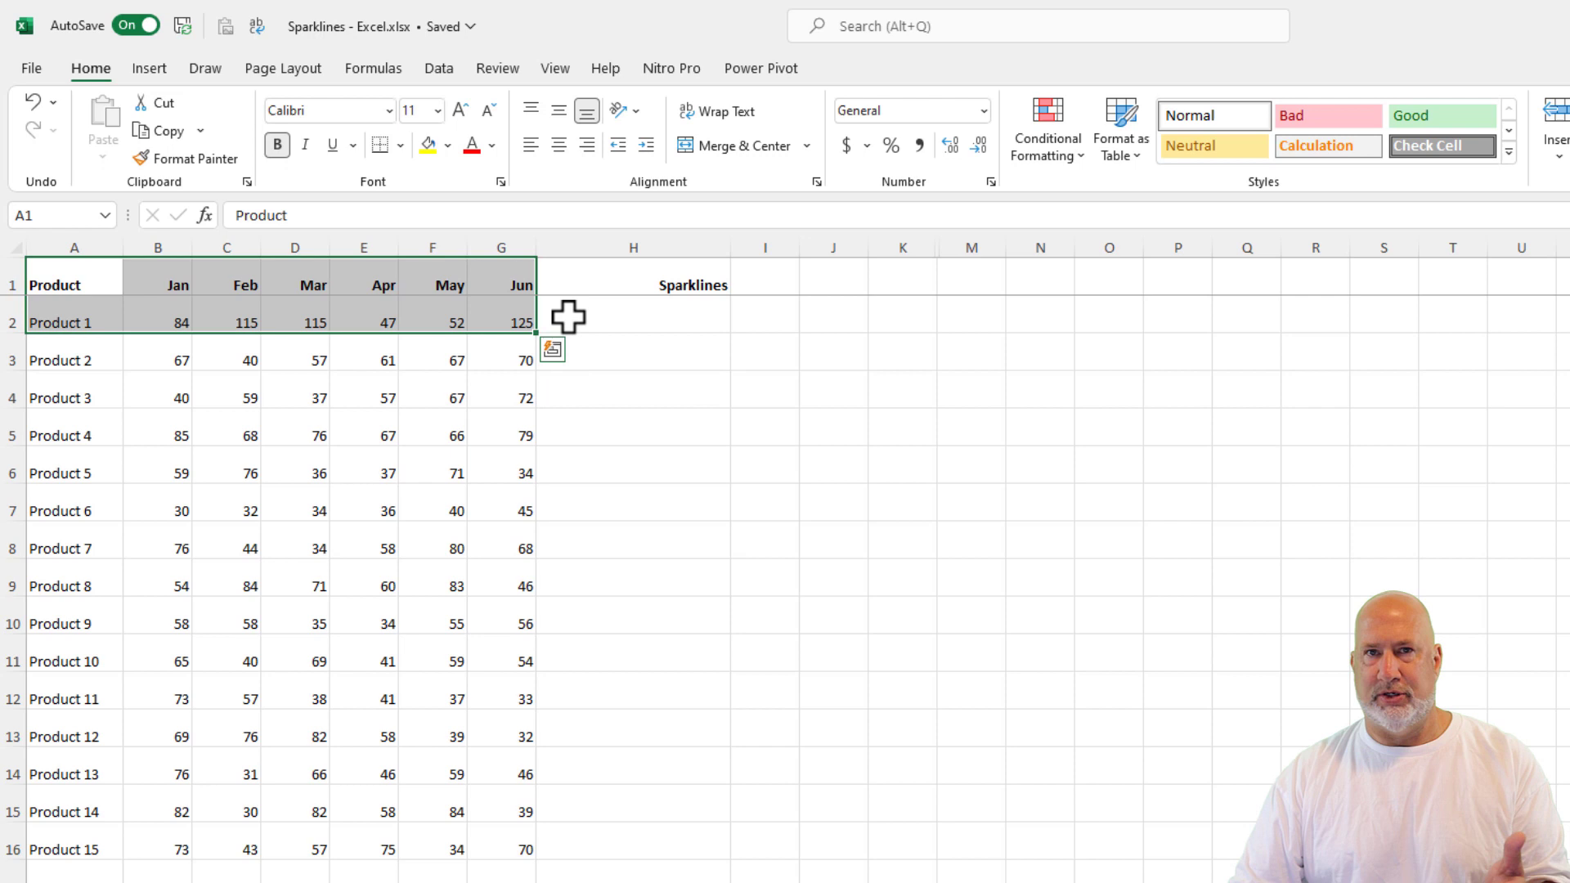
Step: Create column sparklines in H2:H16 using the data range B2:G16
click(434, 321)
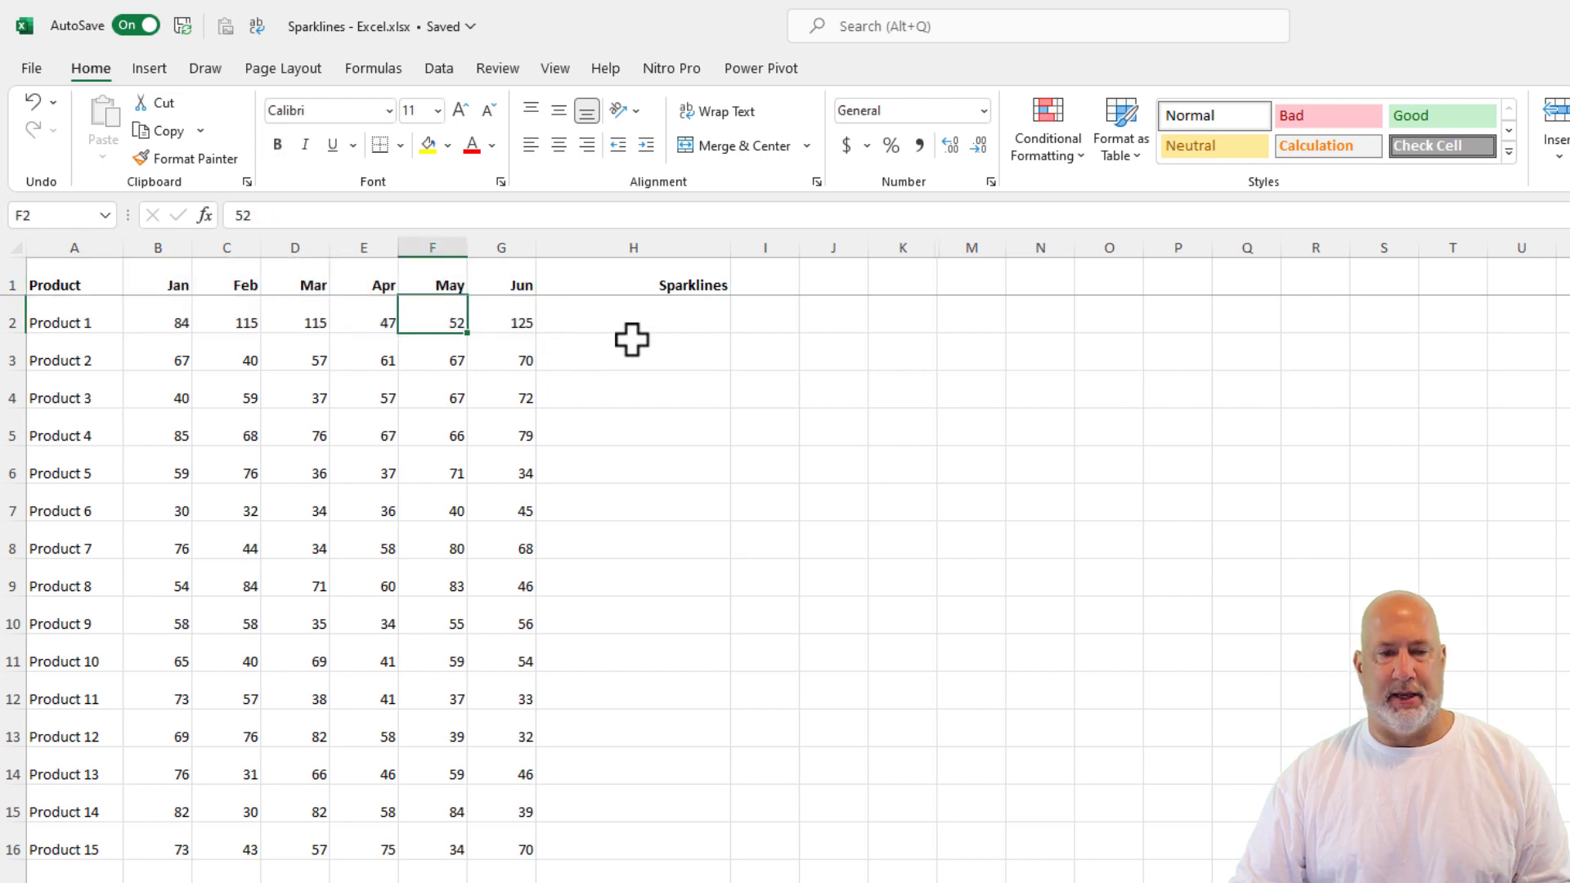
drag(632, 340, 670, 840)
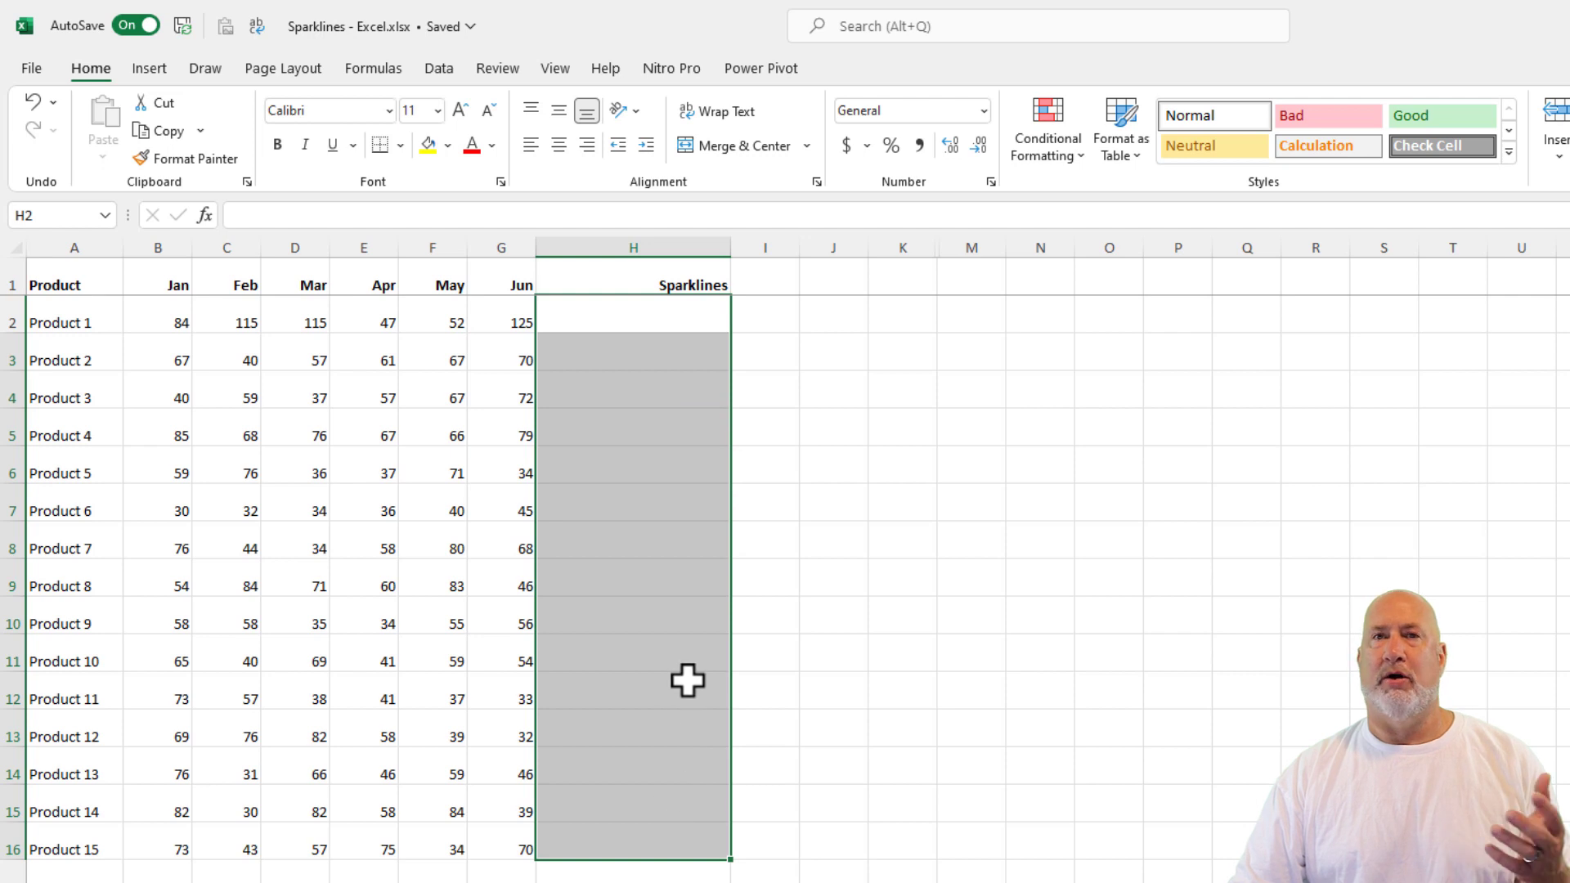
click(149, 69)
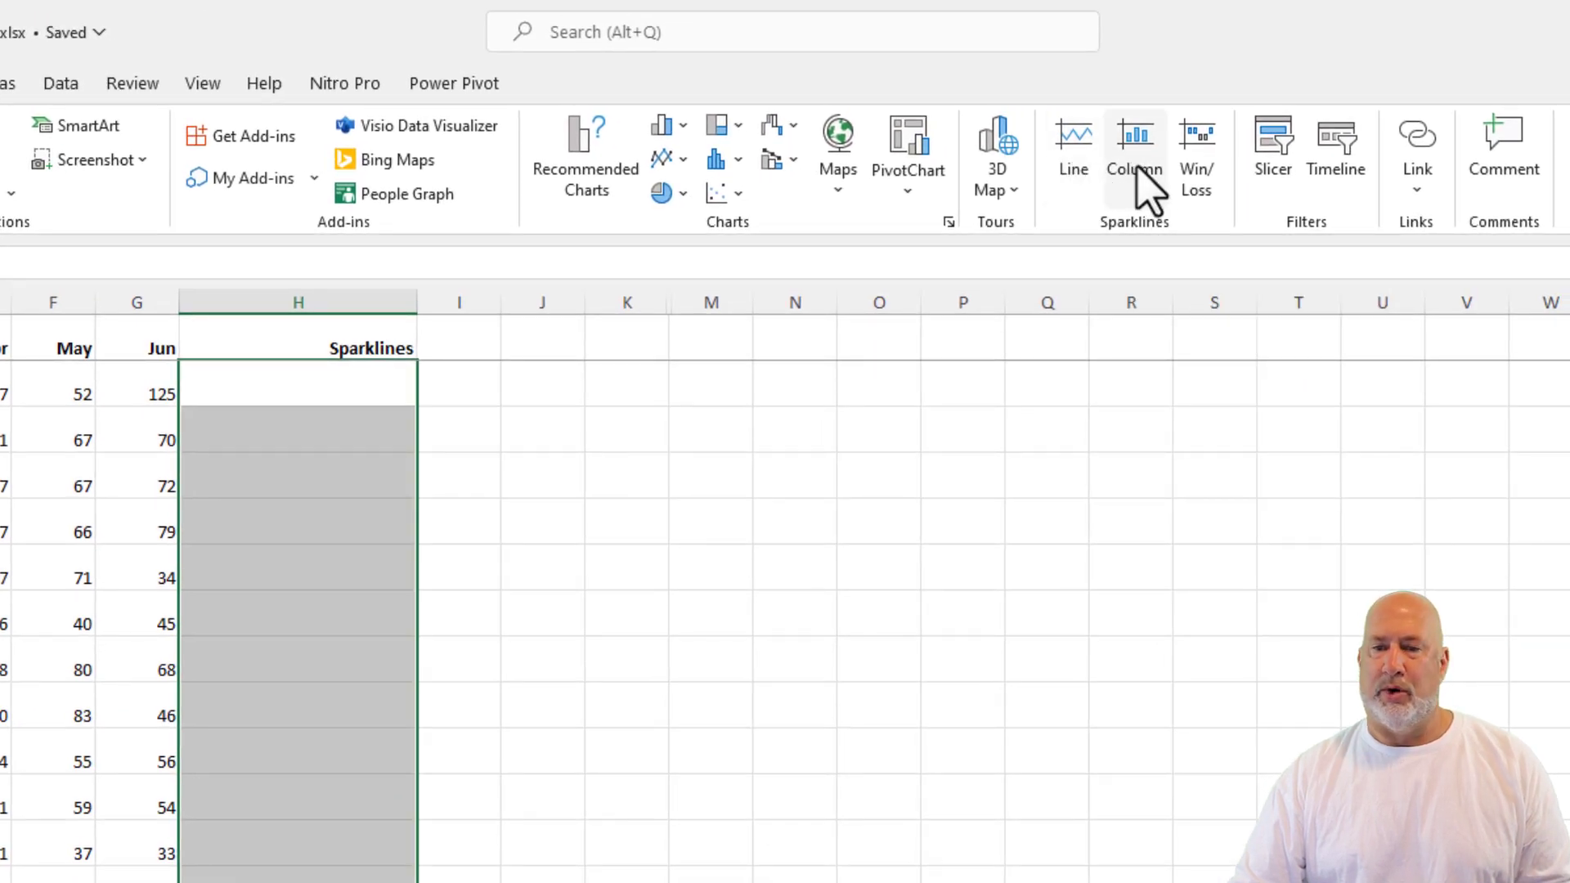
click(1147, 188)
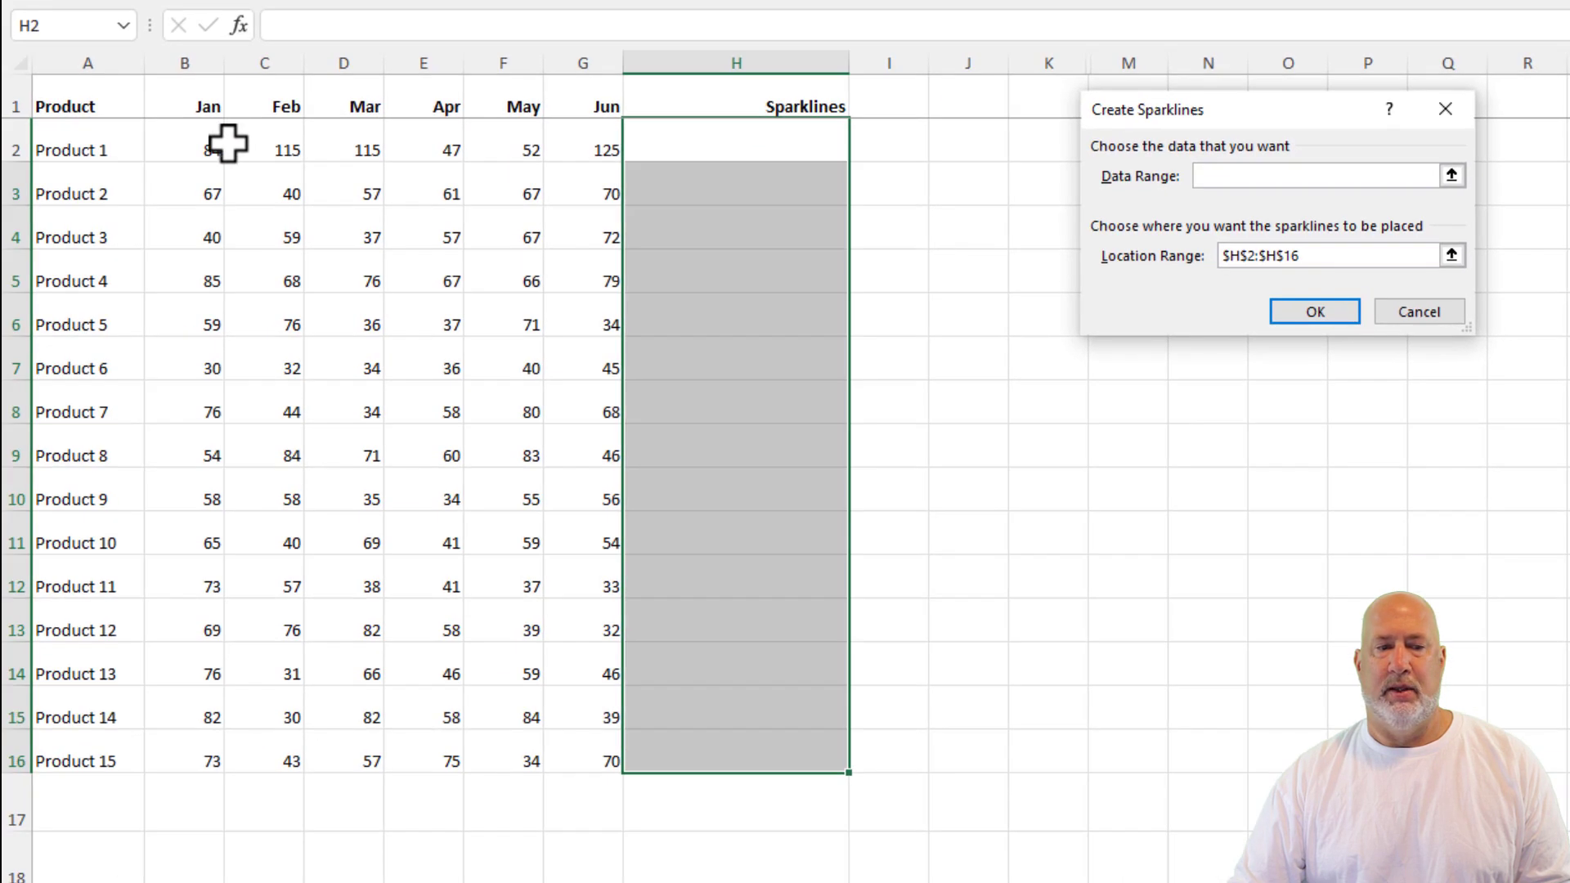
mouse_move(233, 146)
mouse_down()
mouse_move(481, 301)
mouse_move(581, 757)
mouse_up()
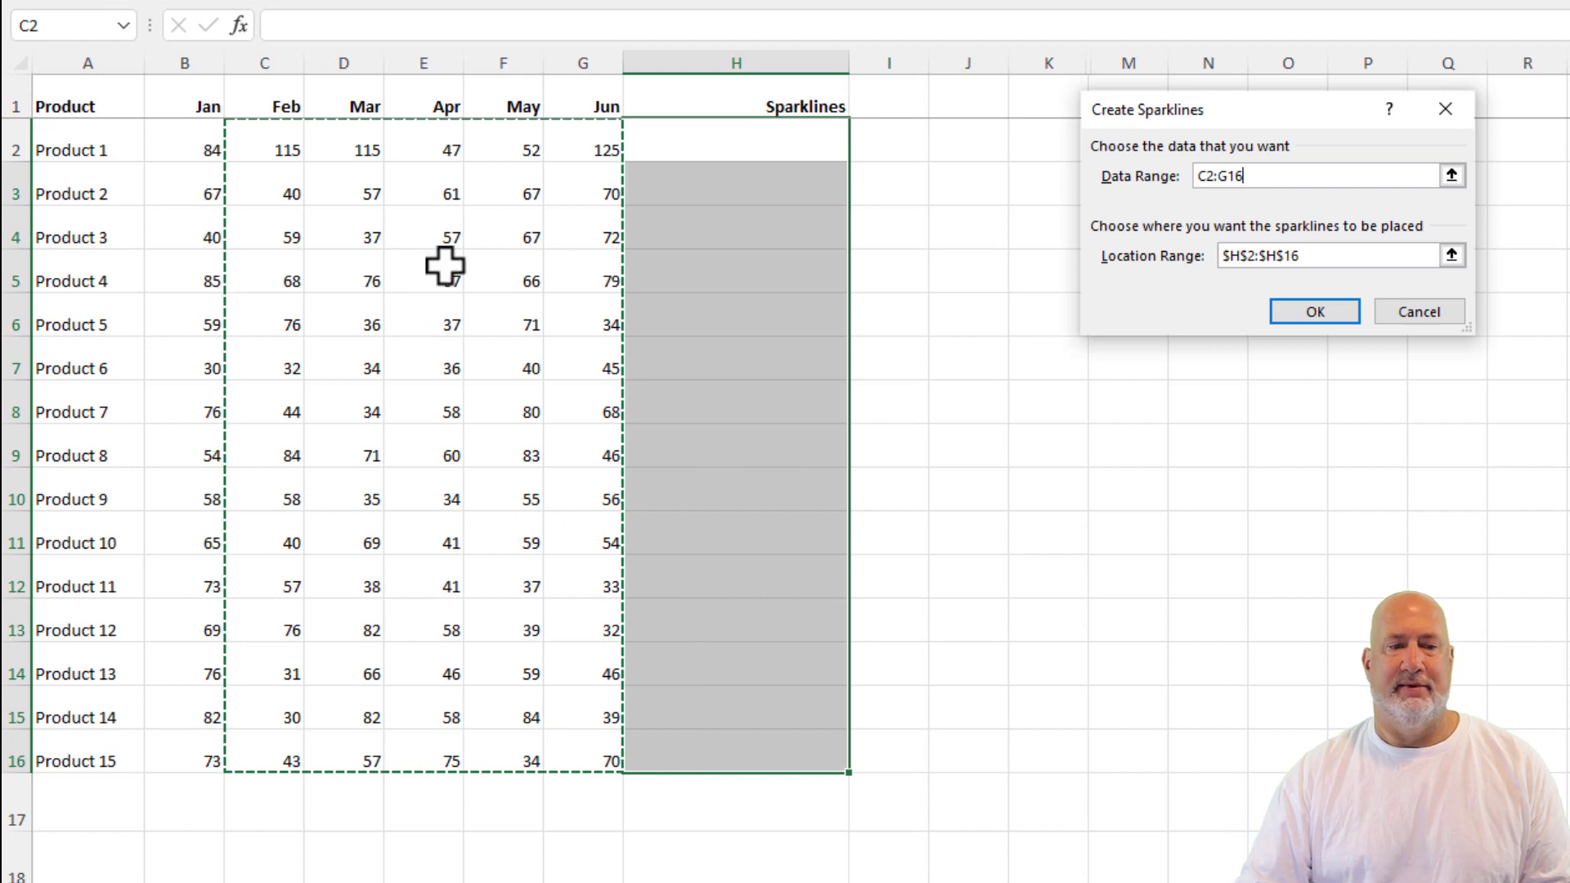
drag(205, 161, 590, 758)
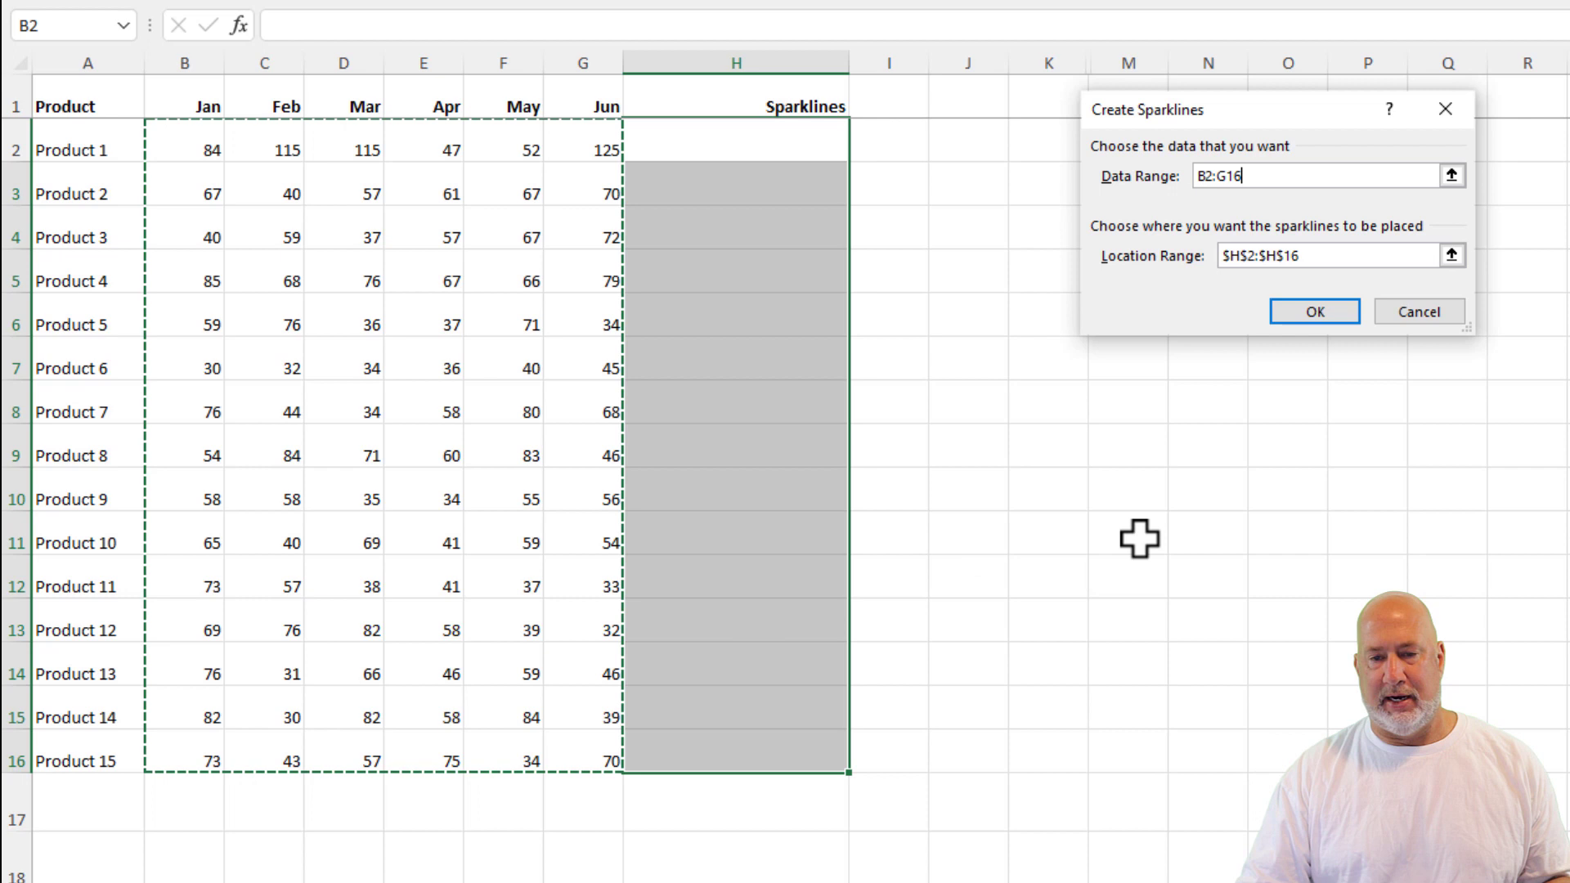
click(1313, 314)
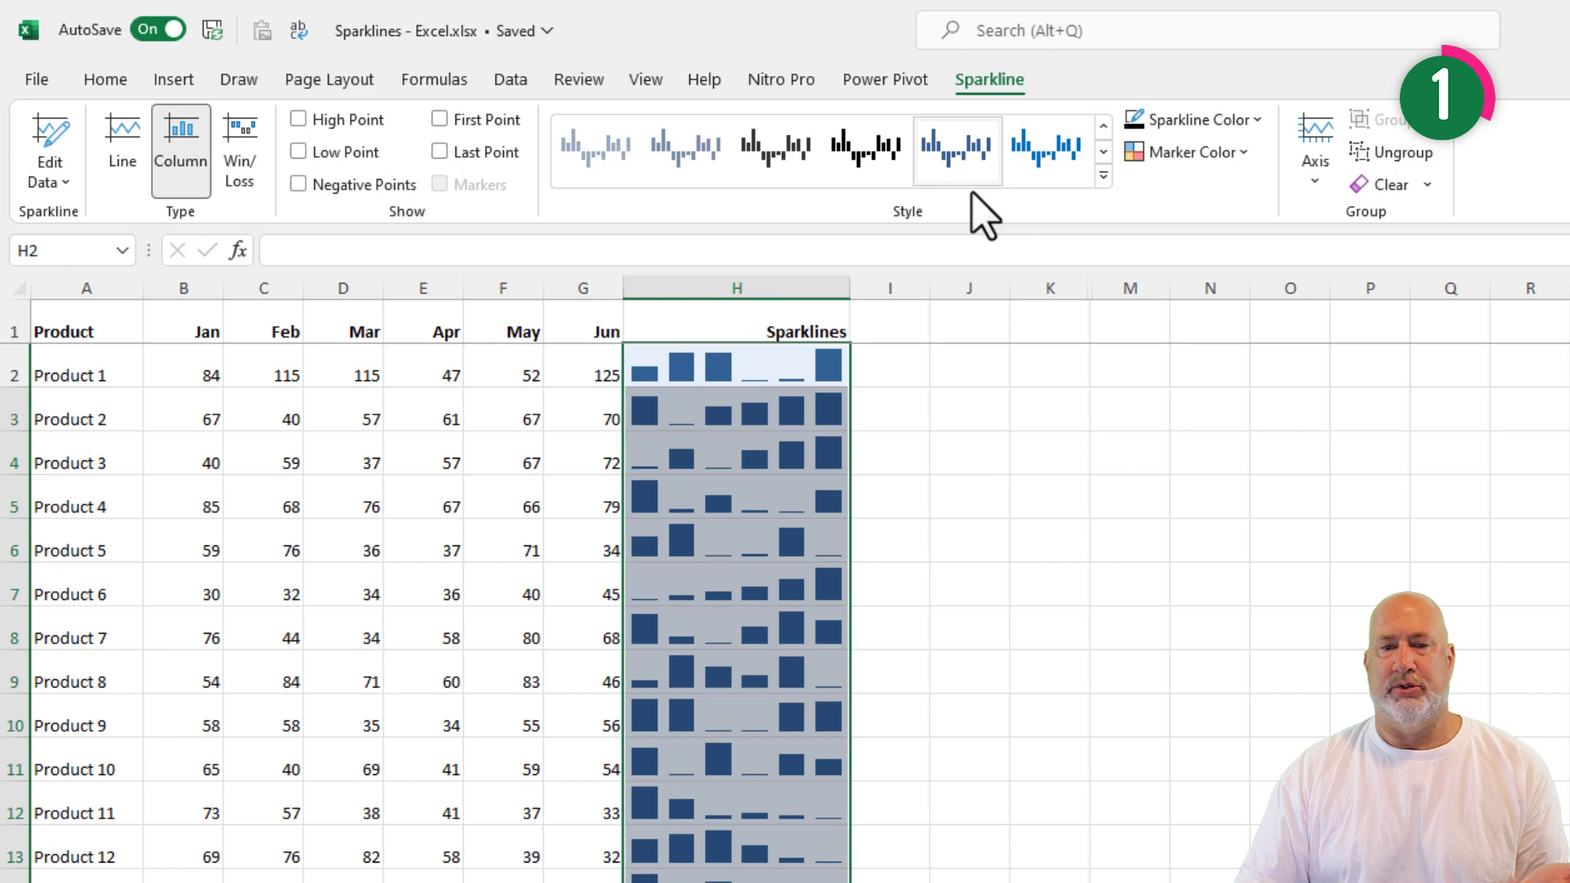
Step: Set the sparkline group's High Point marker colour to green and Low Point to red
click(1049, 413)
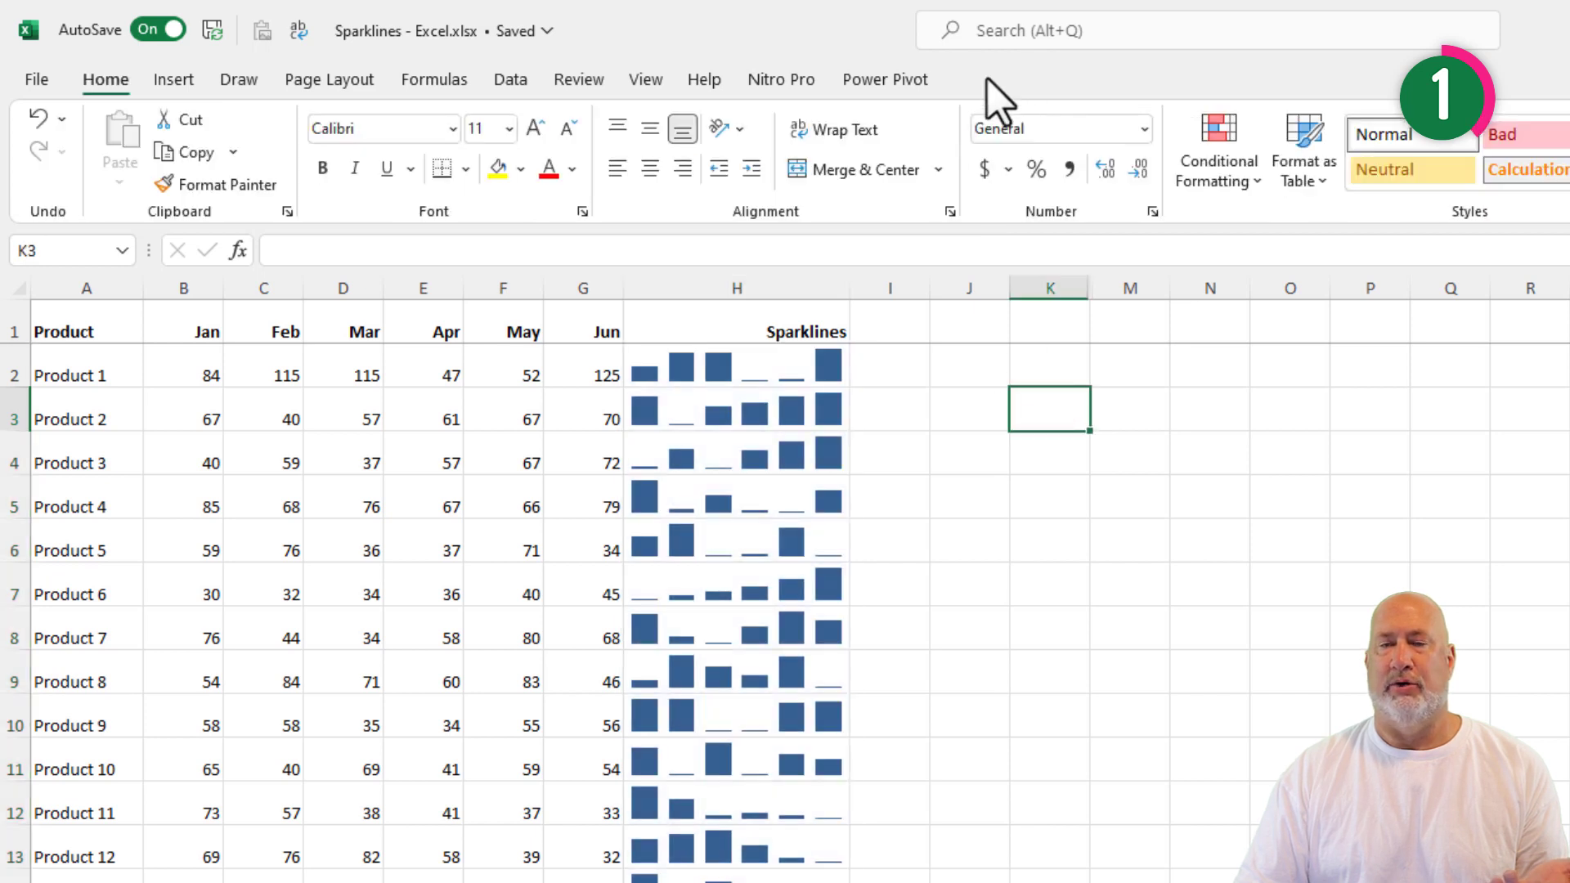
click(716, 362)
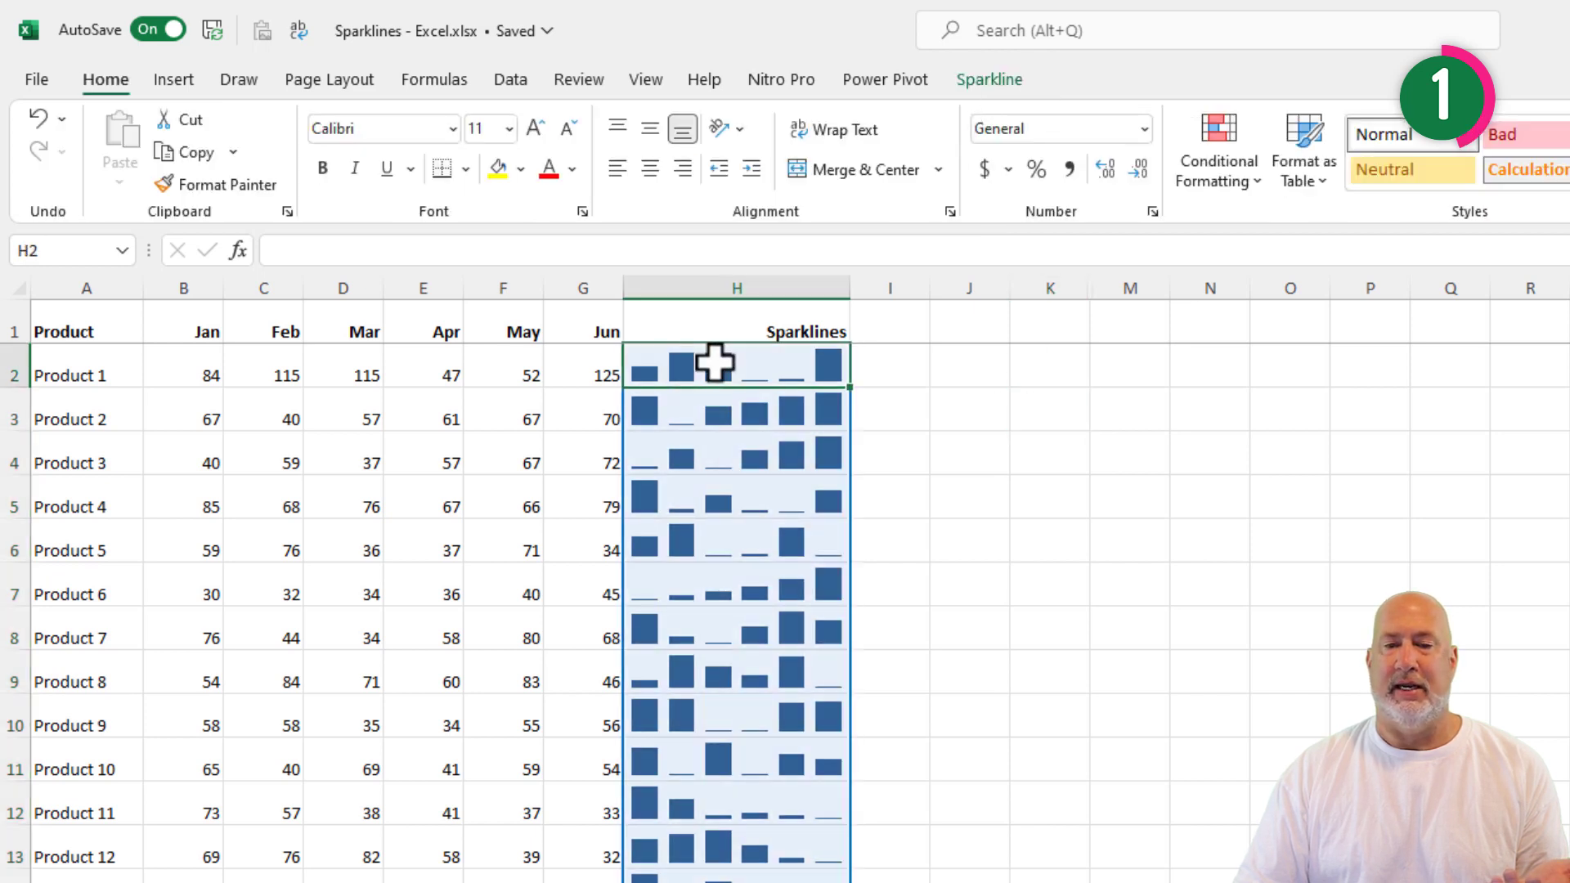
click(993, 81)
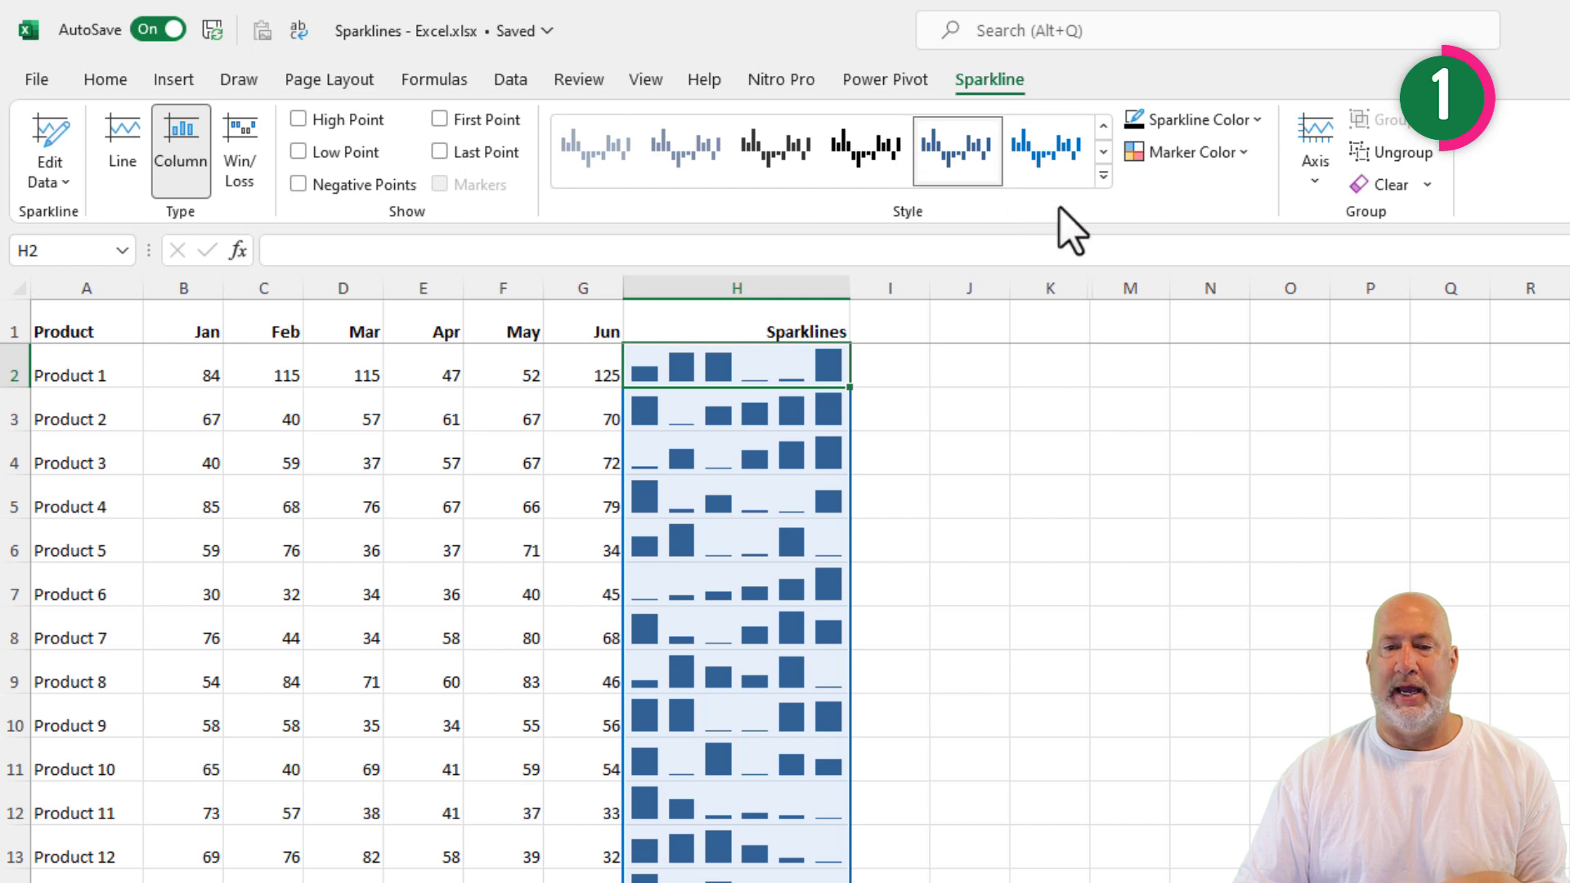
click(1243, 157)
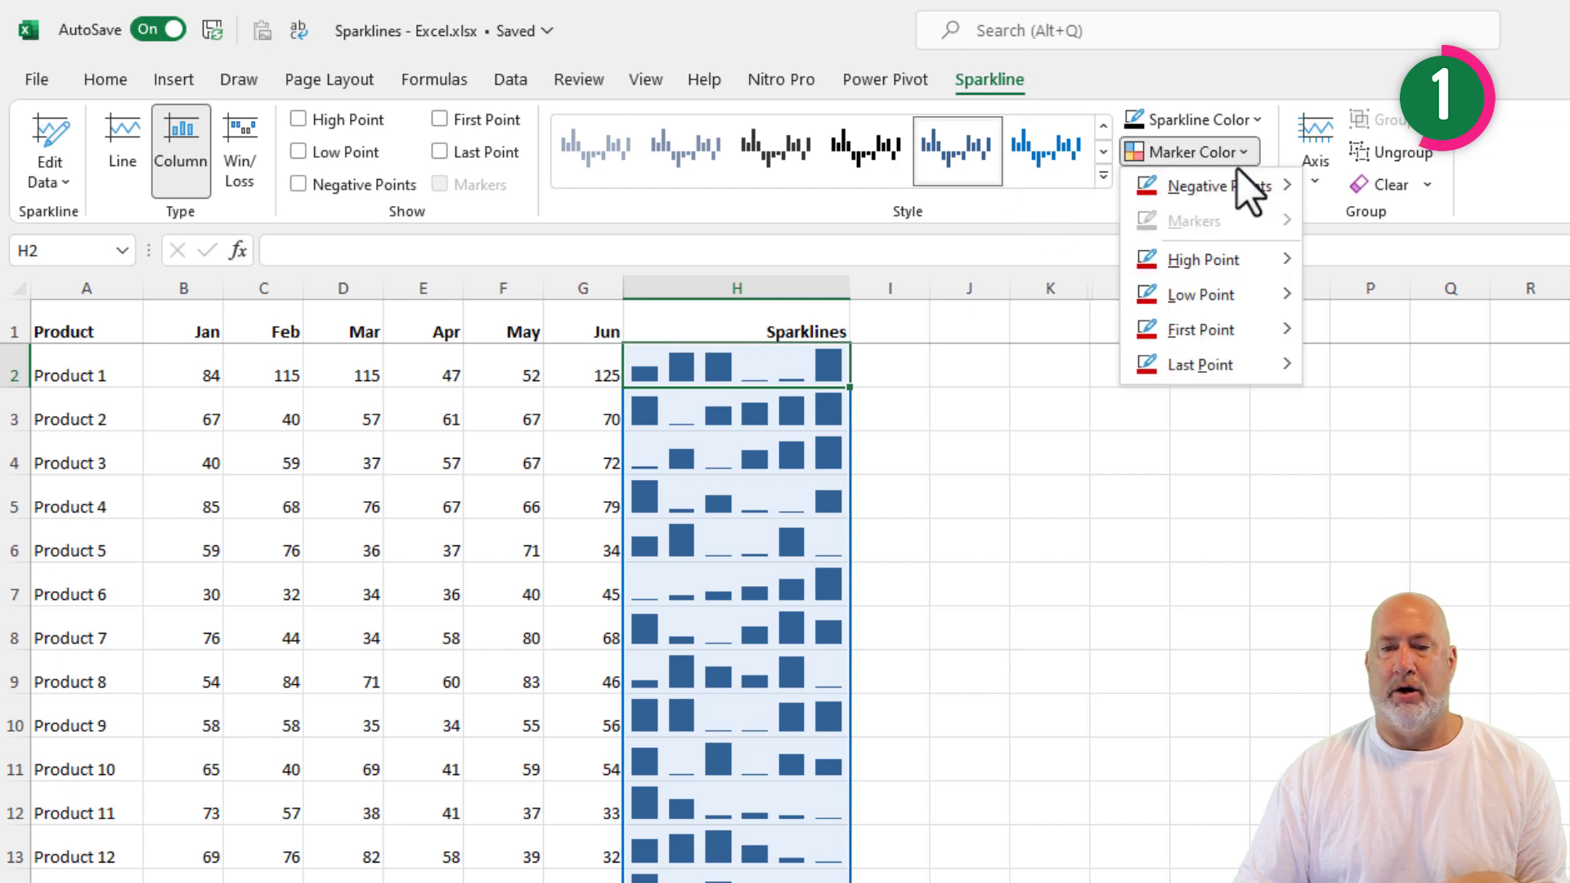
mouse_move(1204, 260)
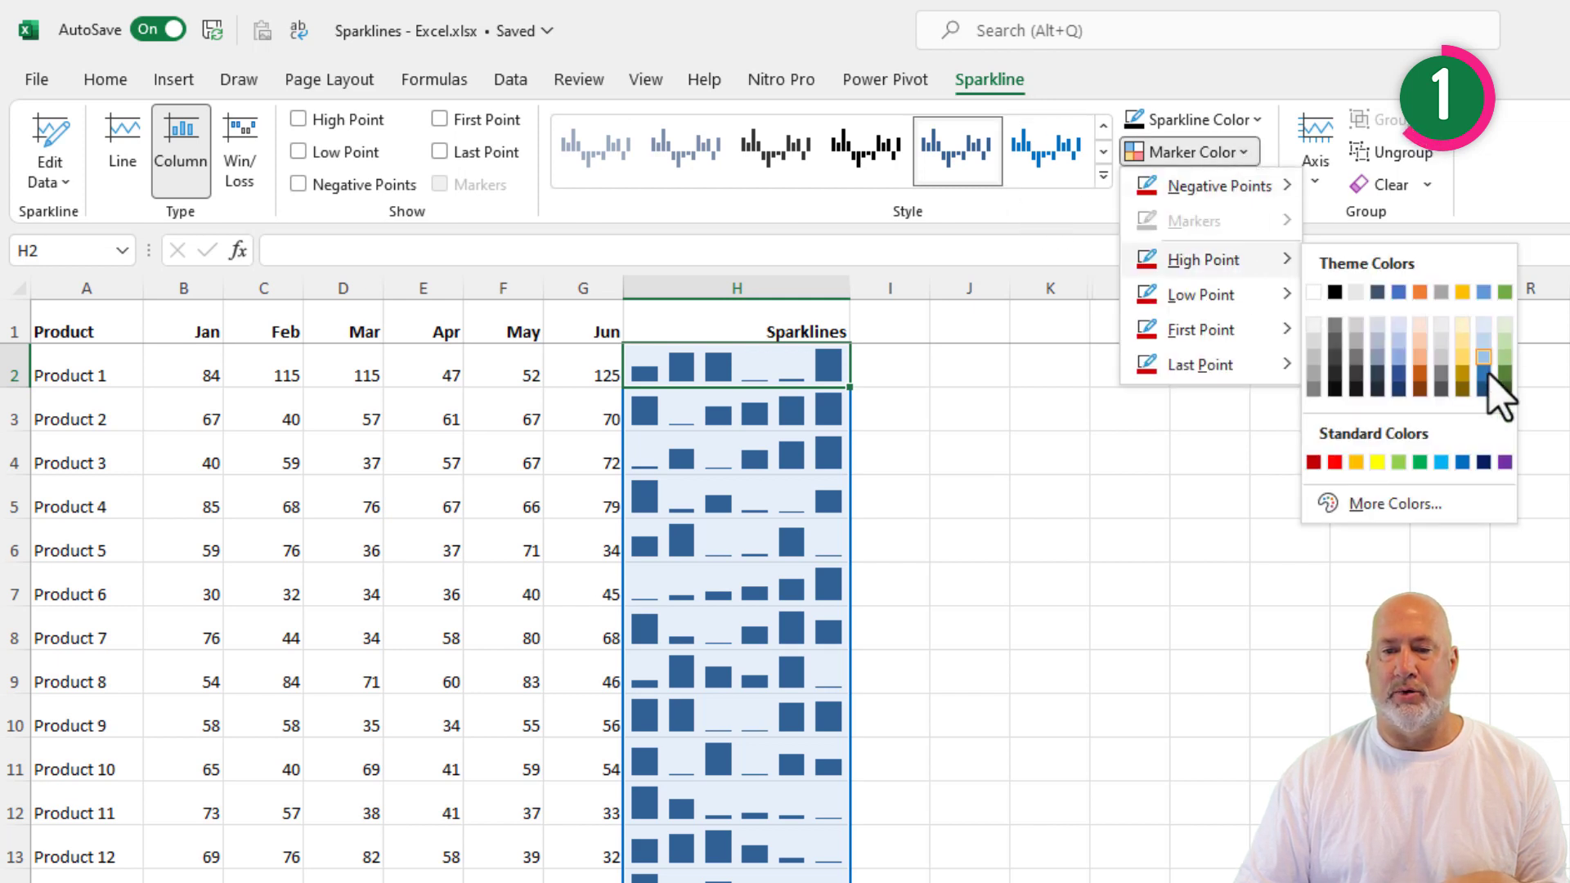
click(1419, 462)
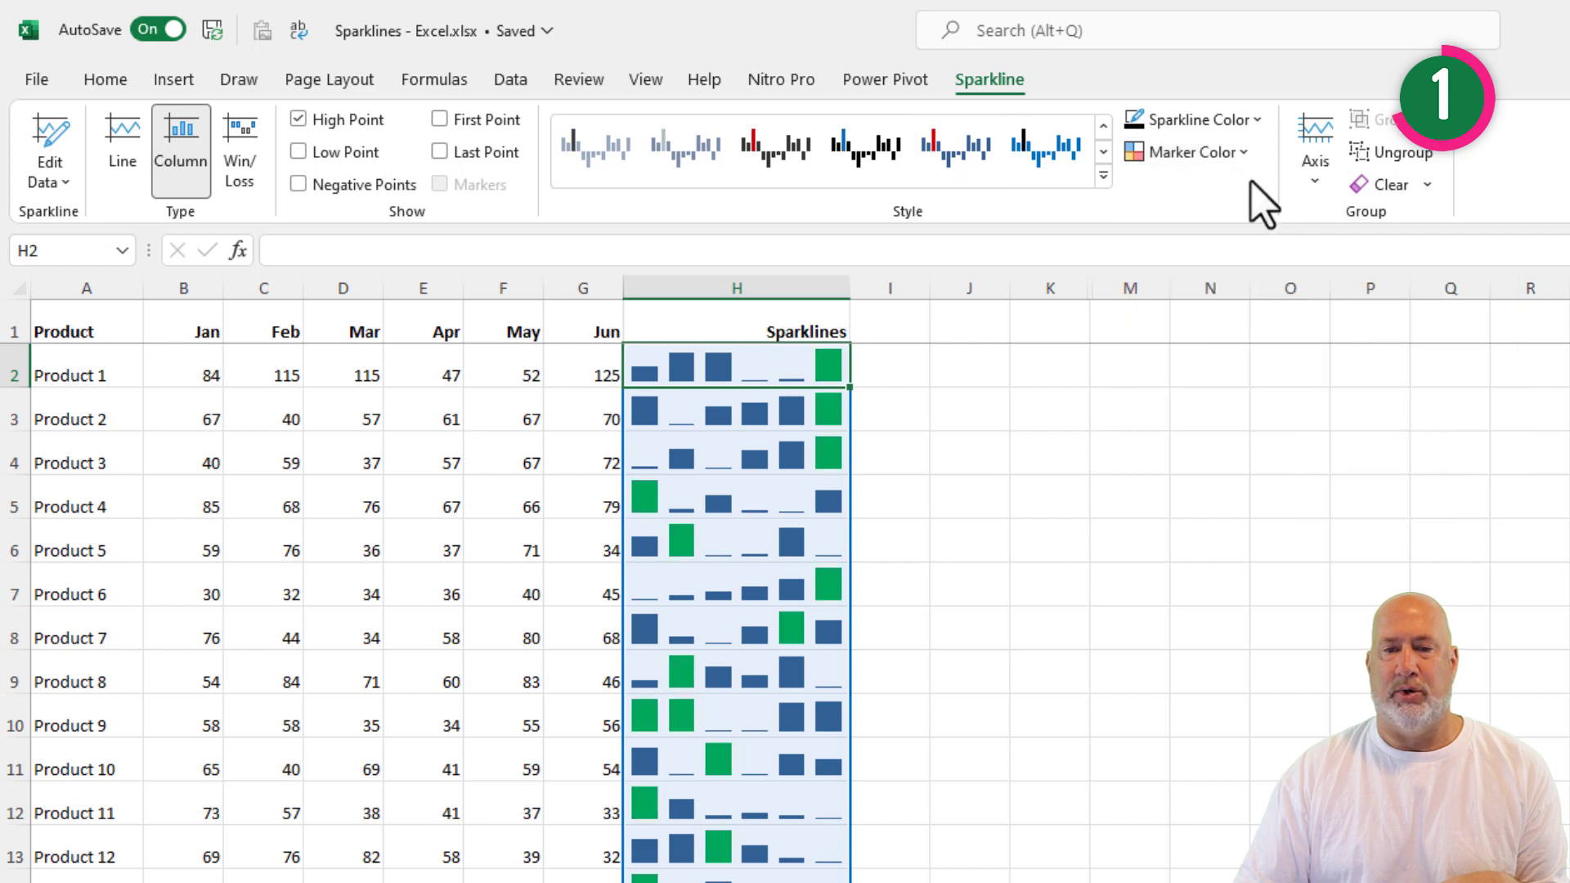
click(1239, 155)
mouse_move(1200, 294)
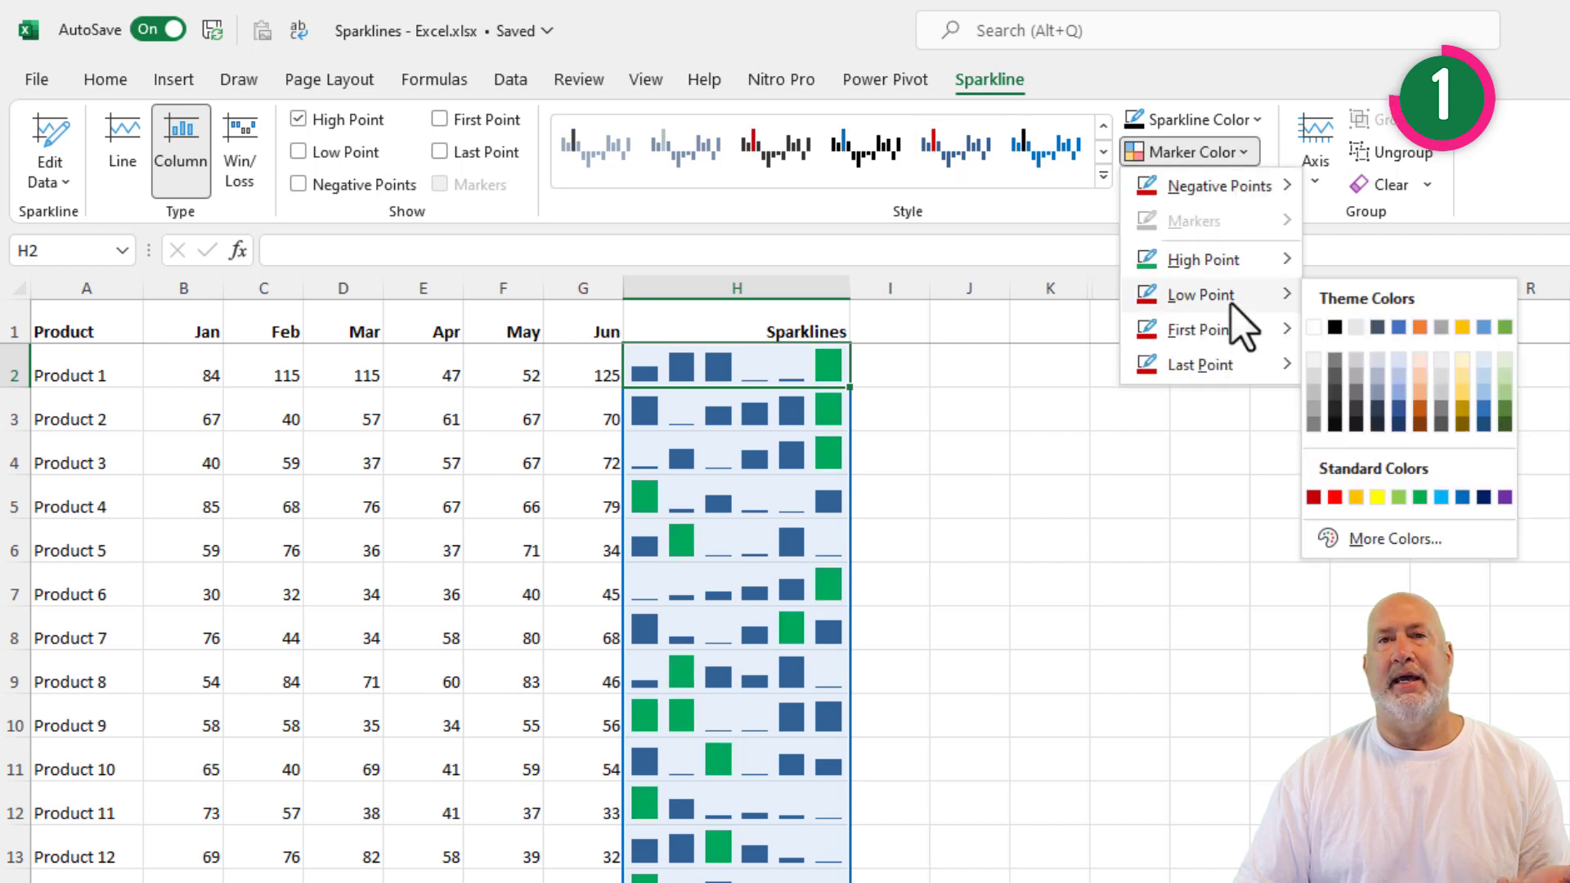
click(1334, 497)
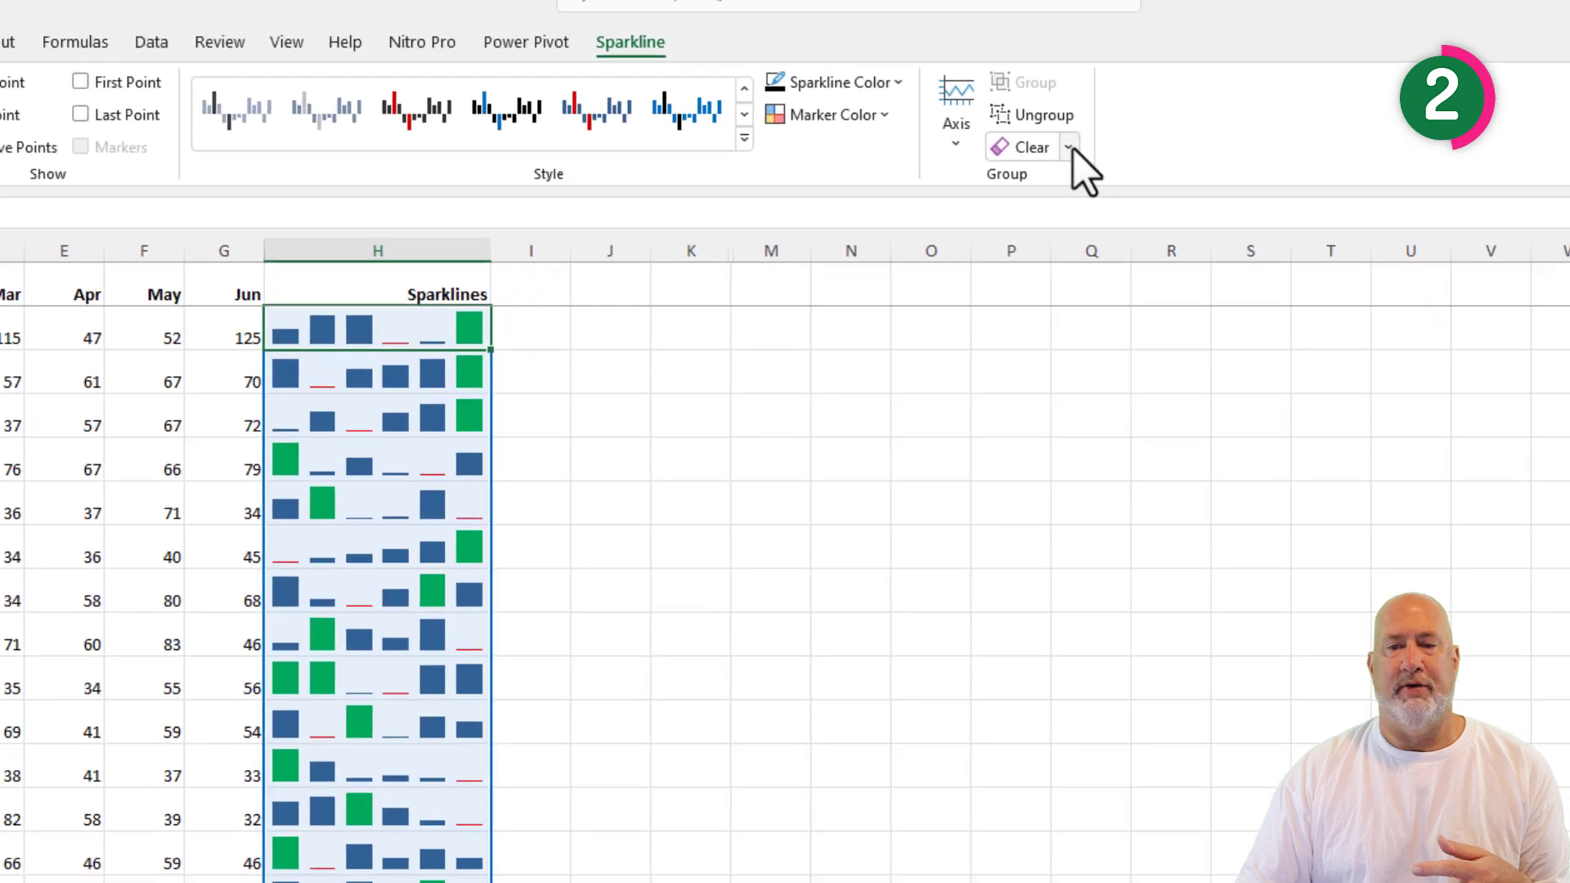
click(1428, 186)
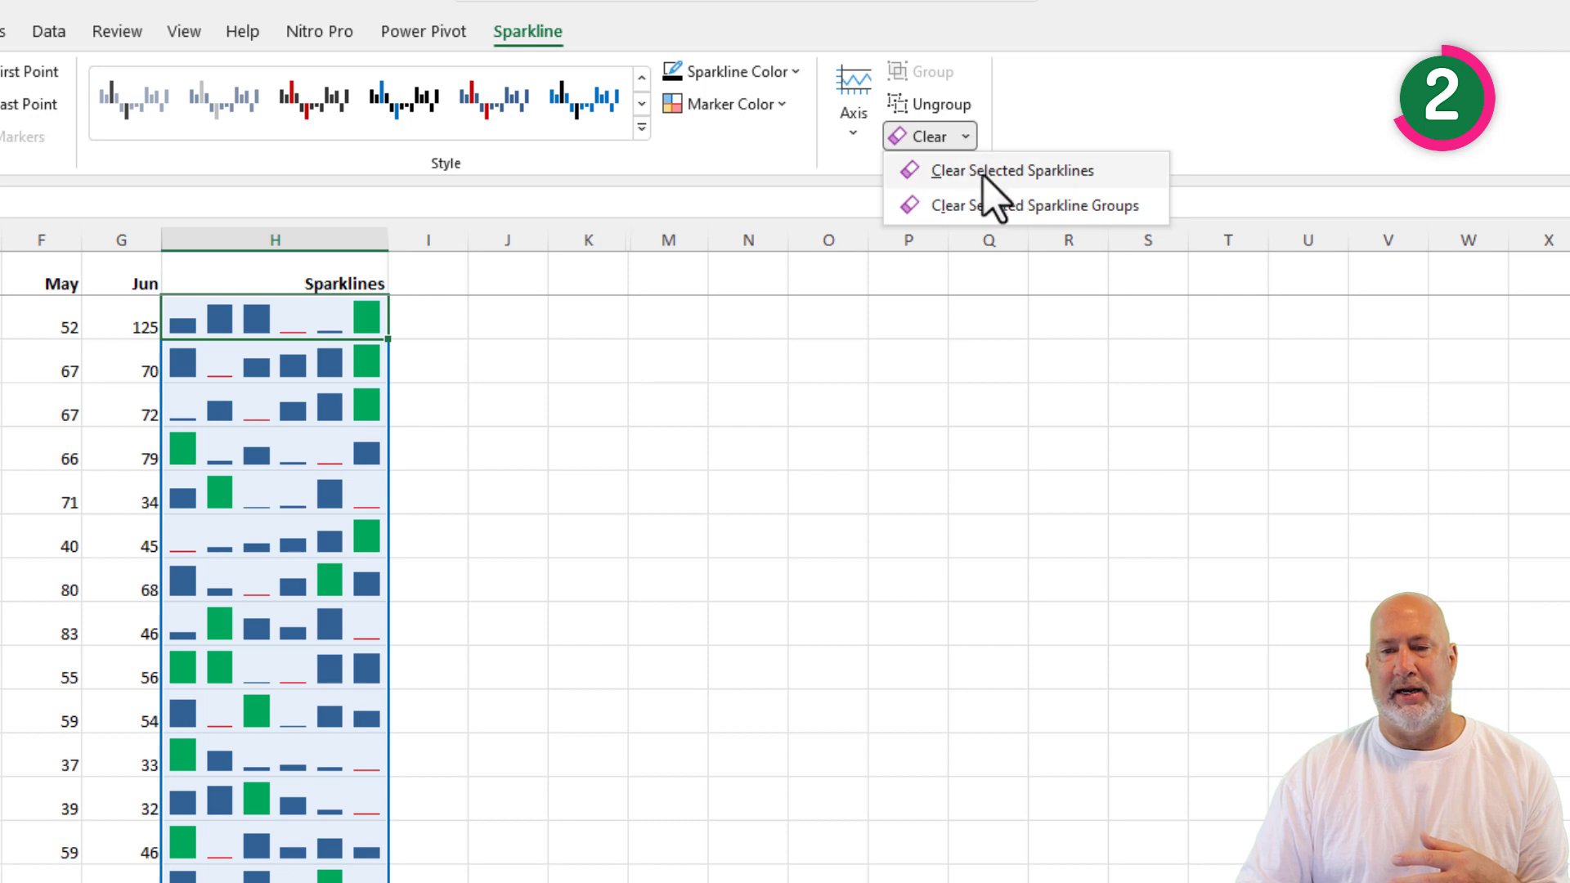
click(1051, 207)
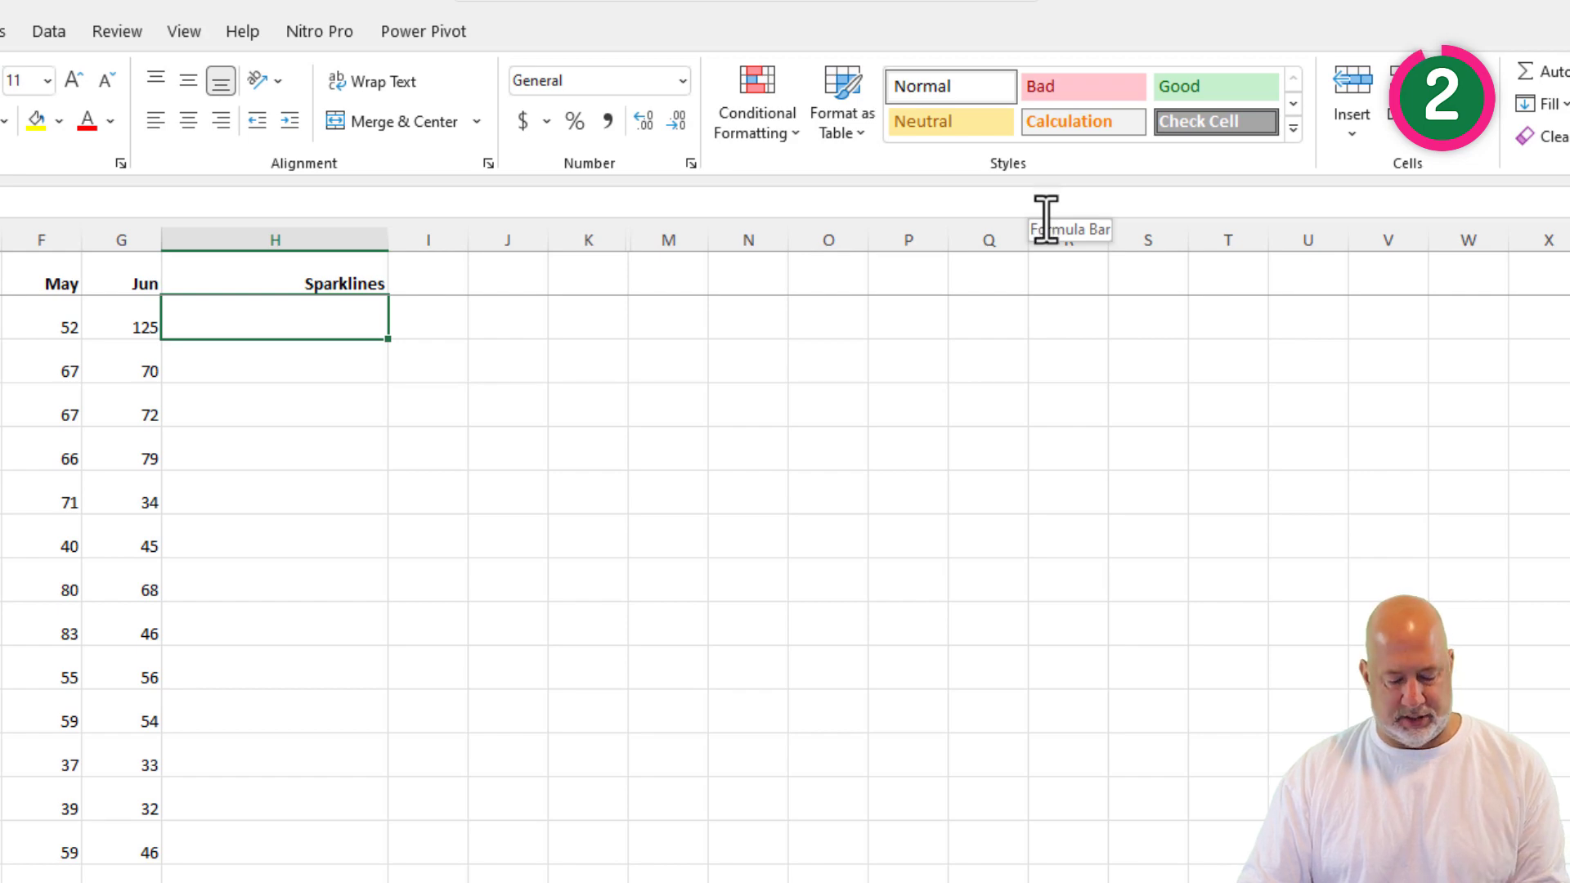
key(ctrl+z)
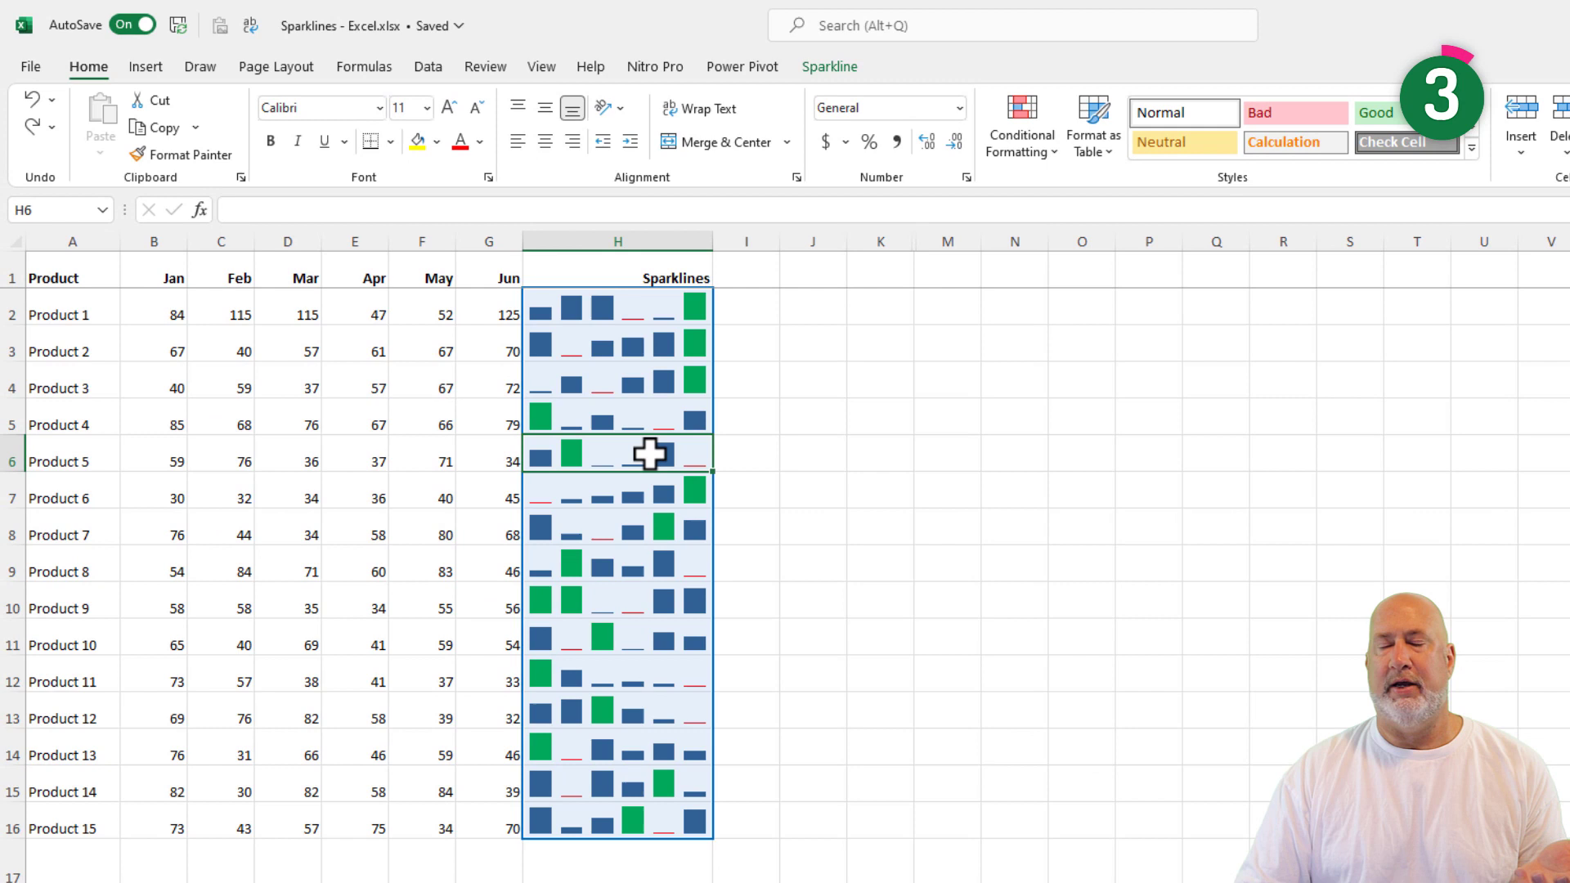
Step: Clear the Product 5 sparkline, then undo with Ctrl+Z to restore it in H6
click(834, 75)
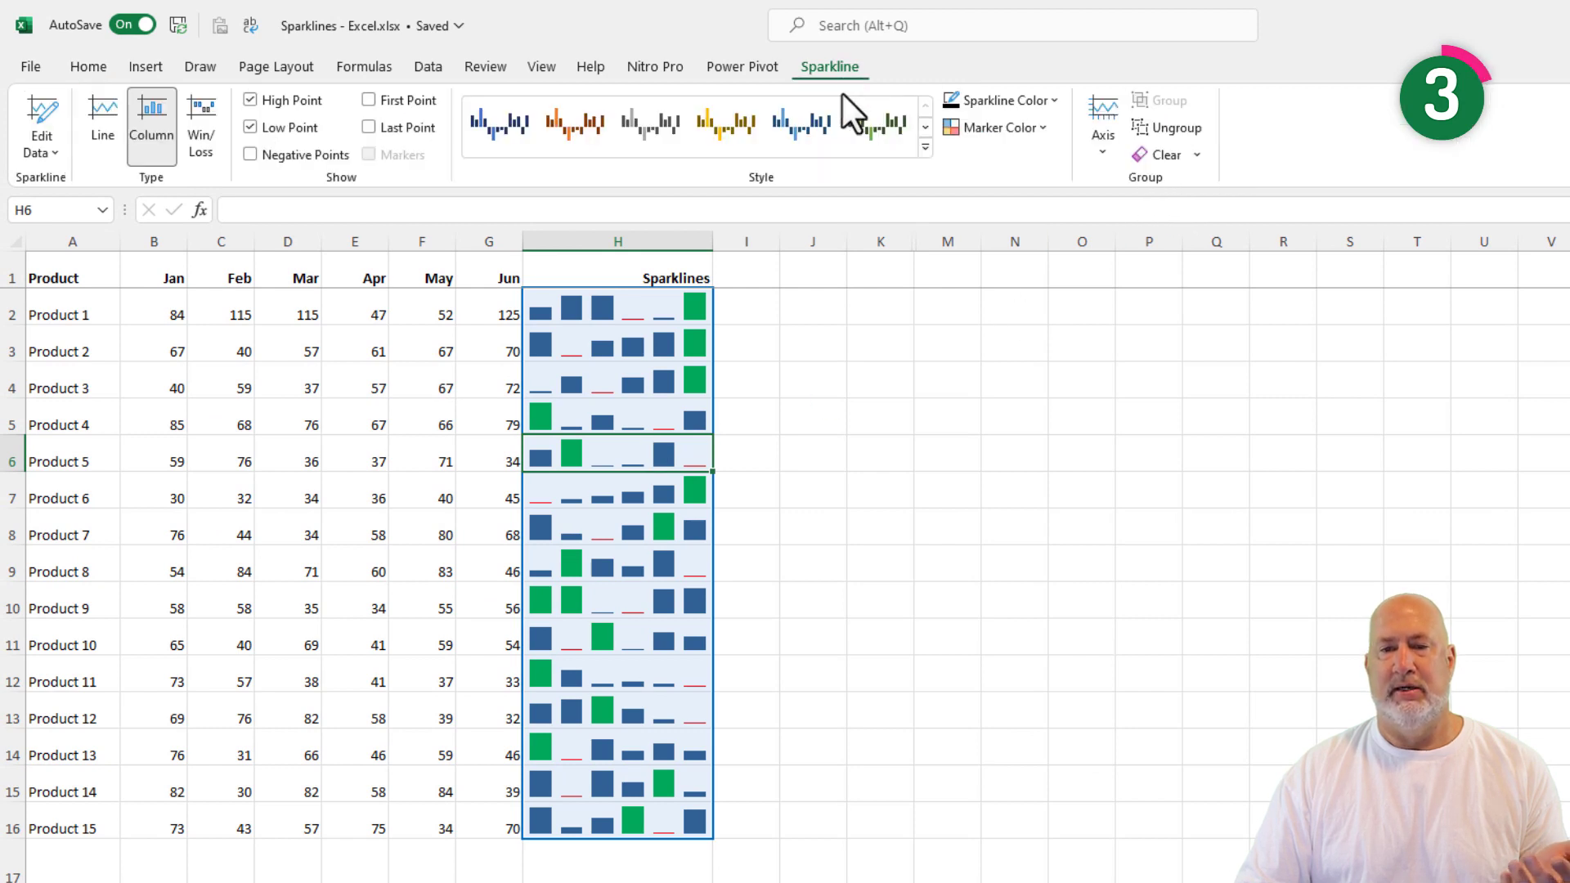
click(1168, 157)
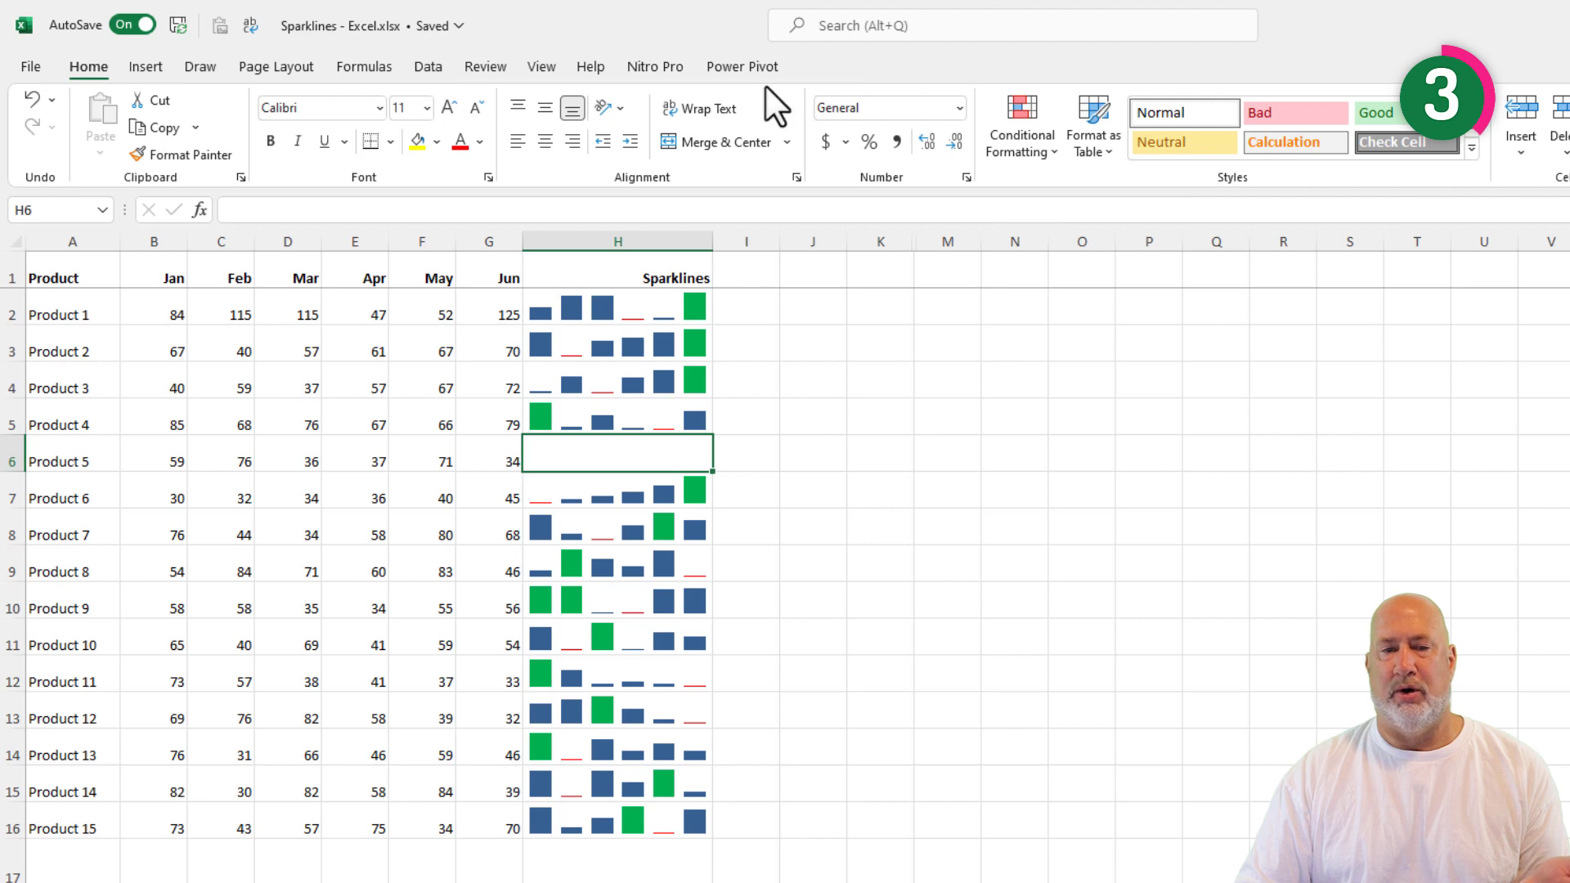
key(Up)
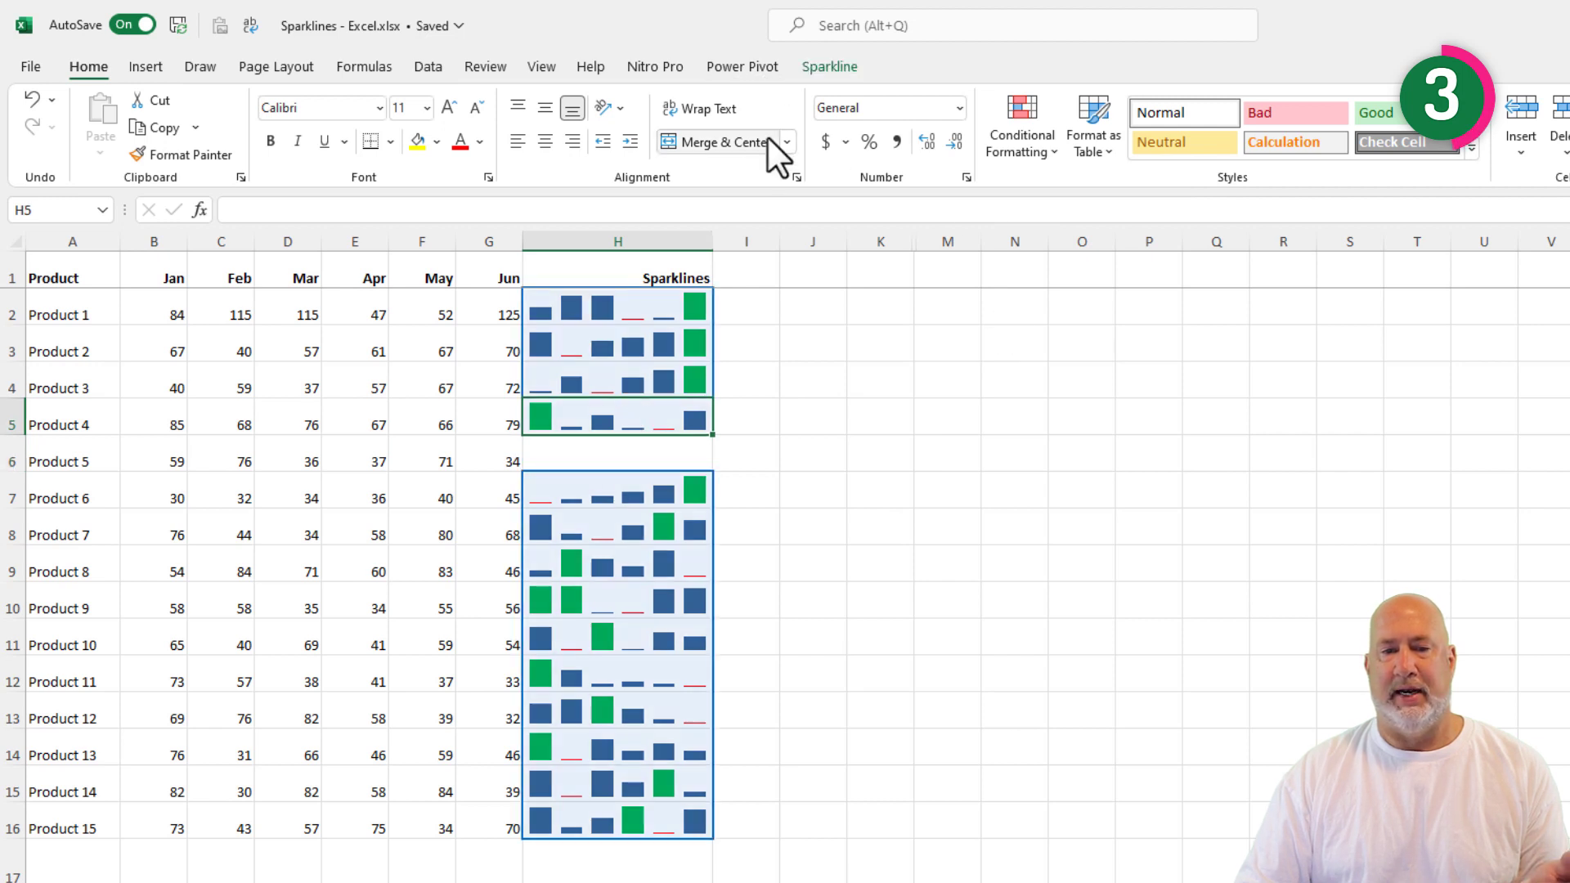
click(830, 67)
click(1199, 158)
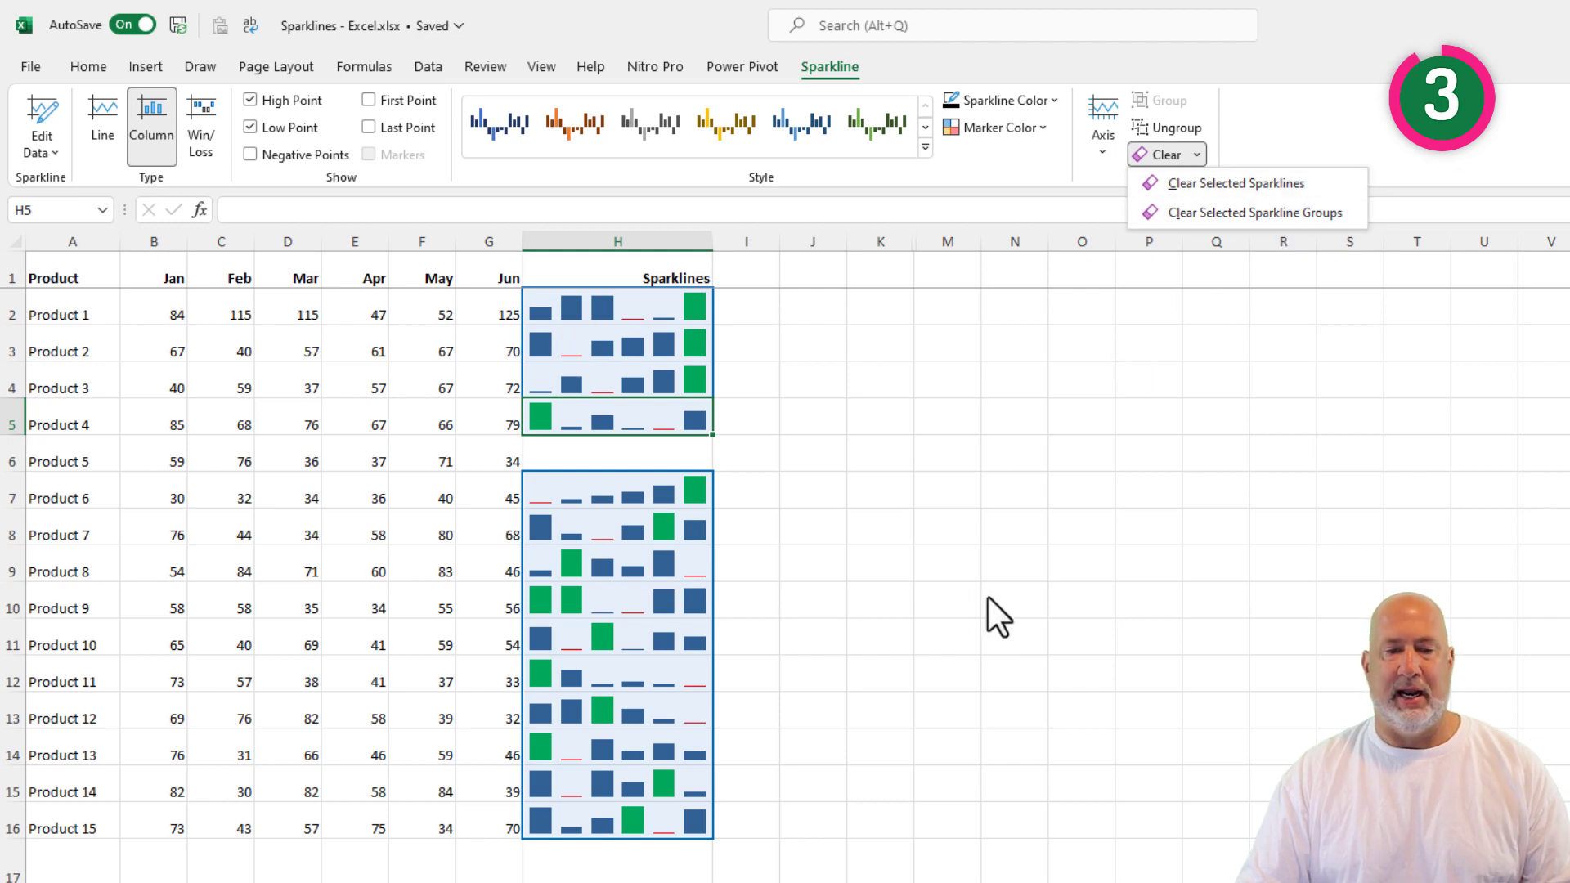
click(778, 456)
key(ctrl+z)
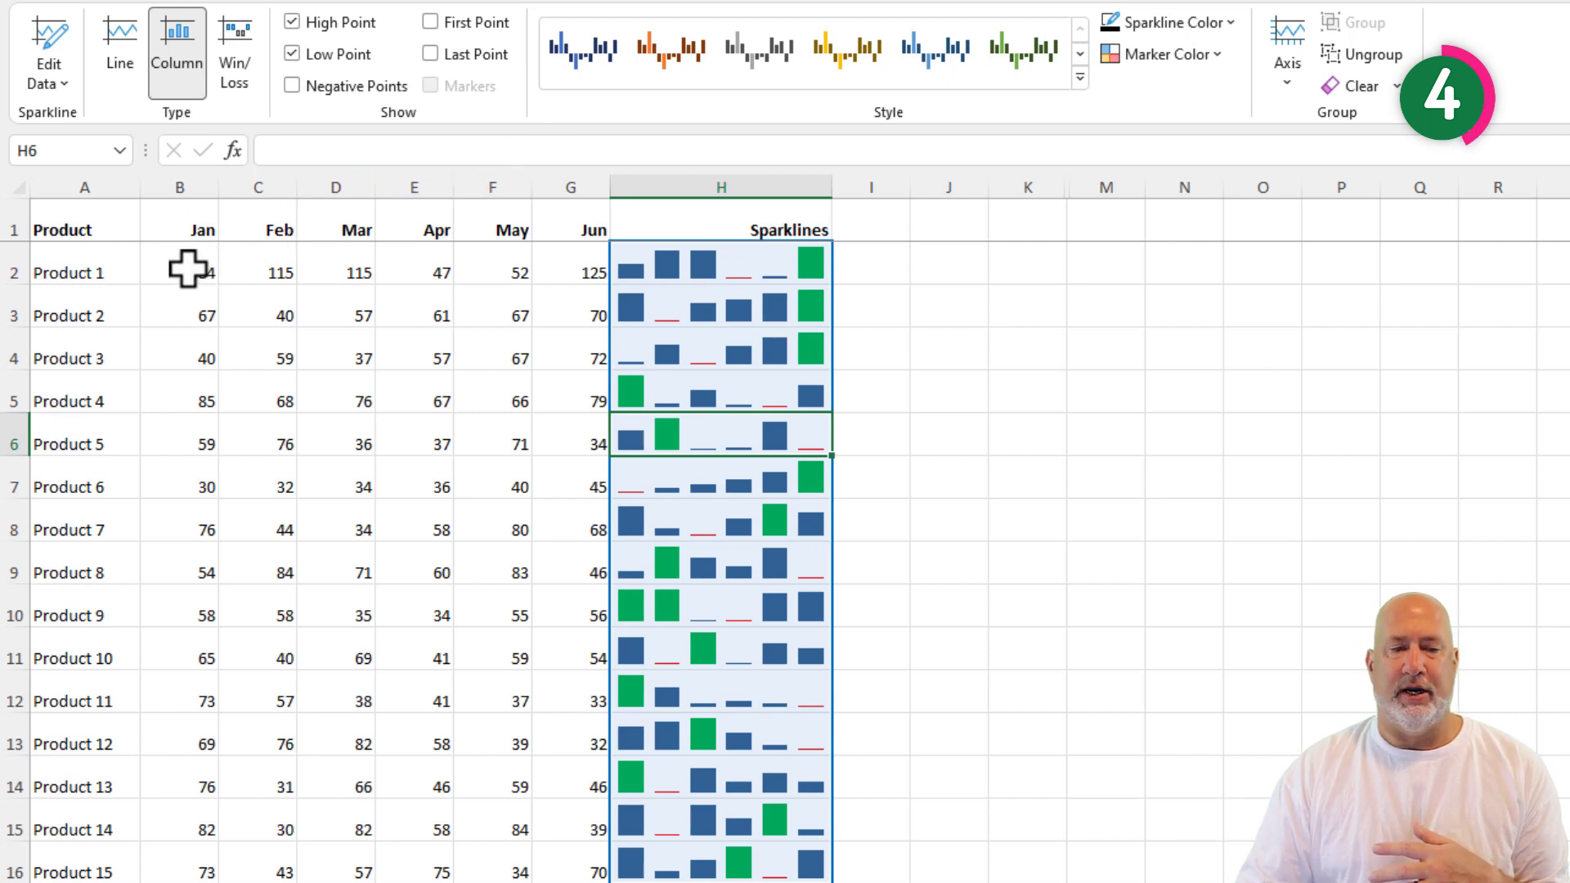
click(688, 263)
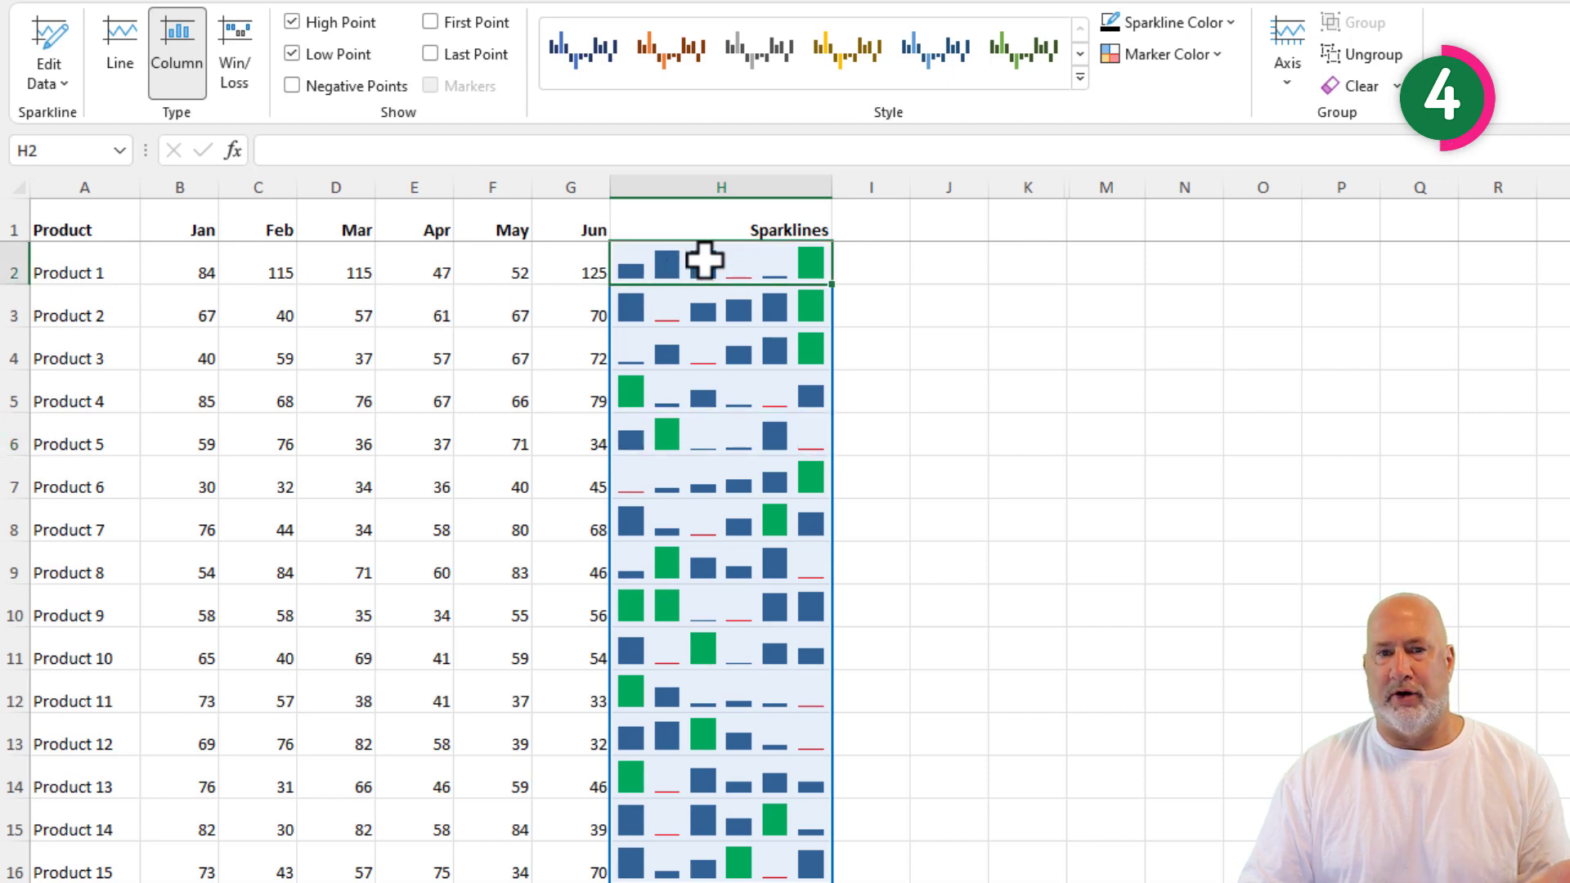
drag(705, 260, 701, 859)
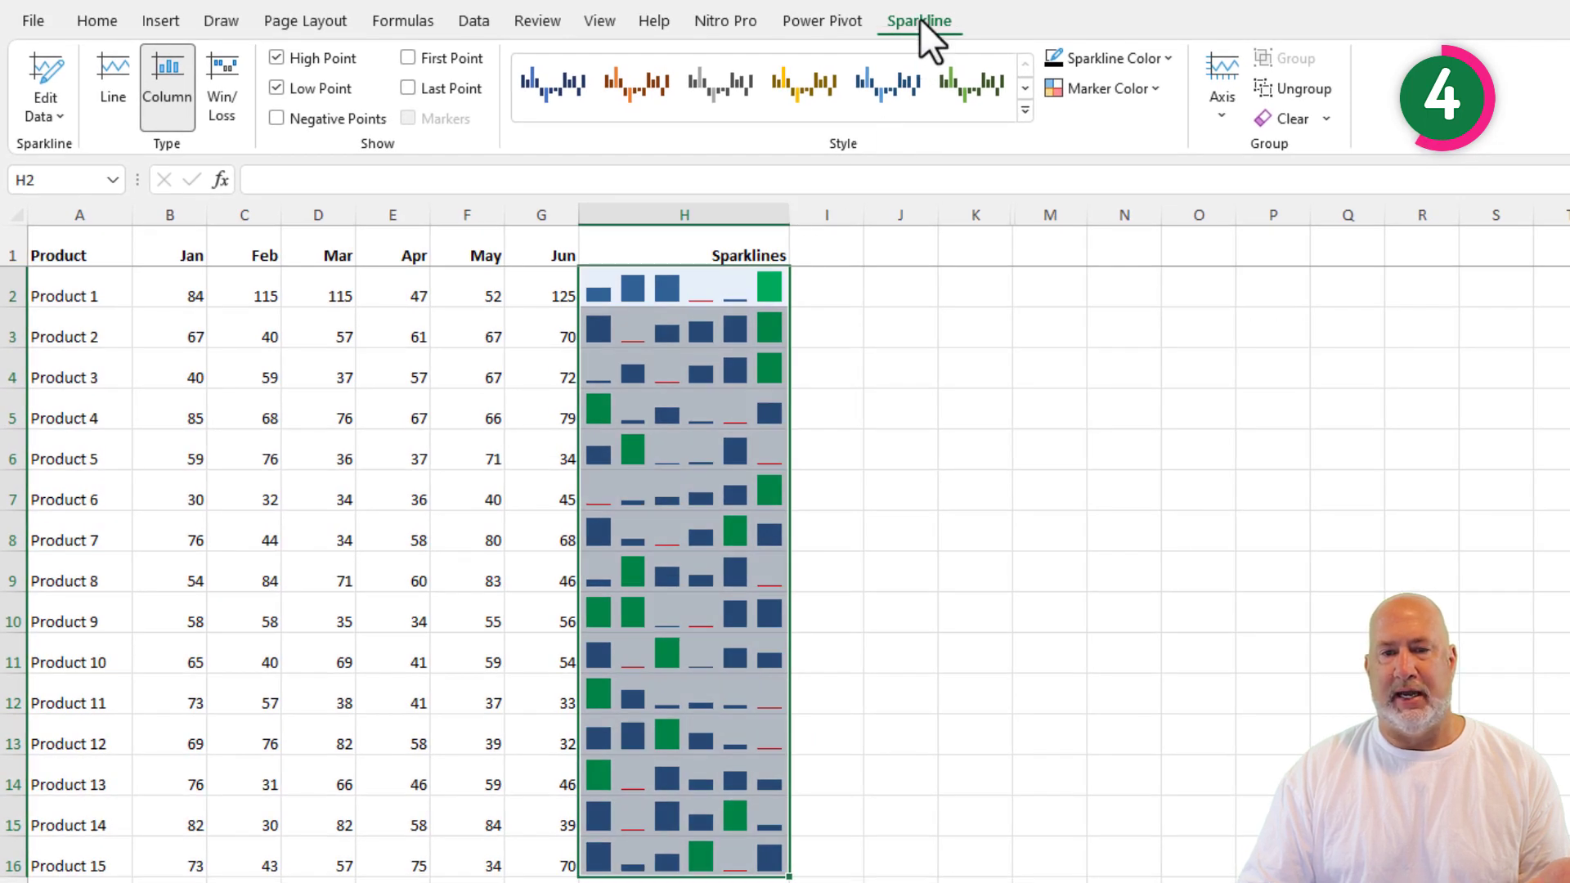
click(1228, 117)
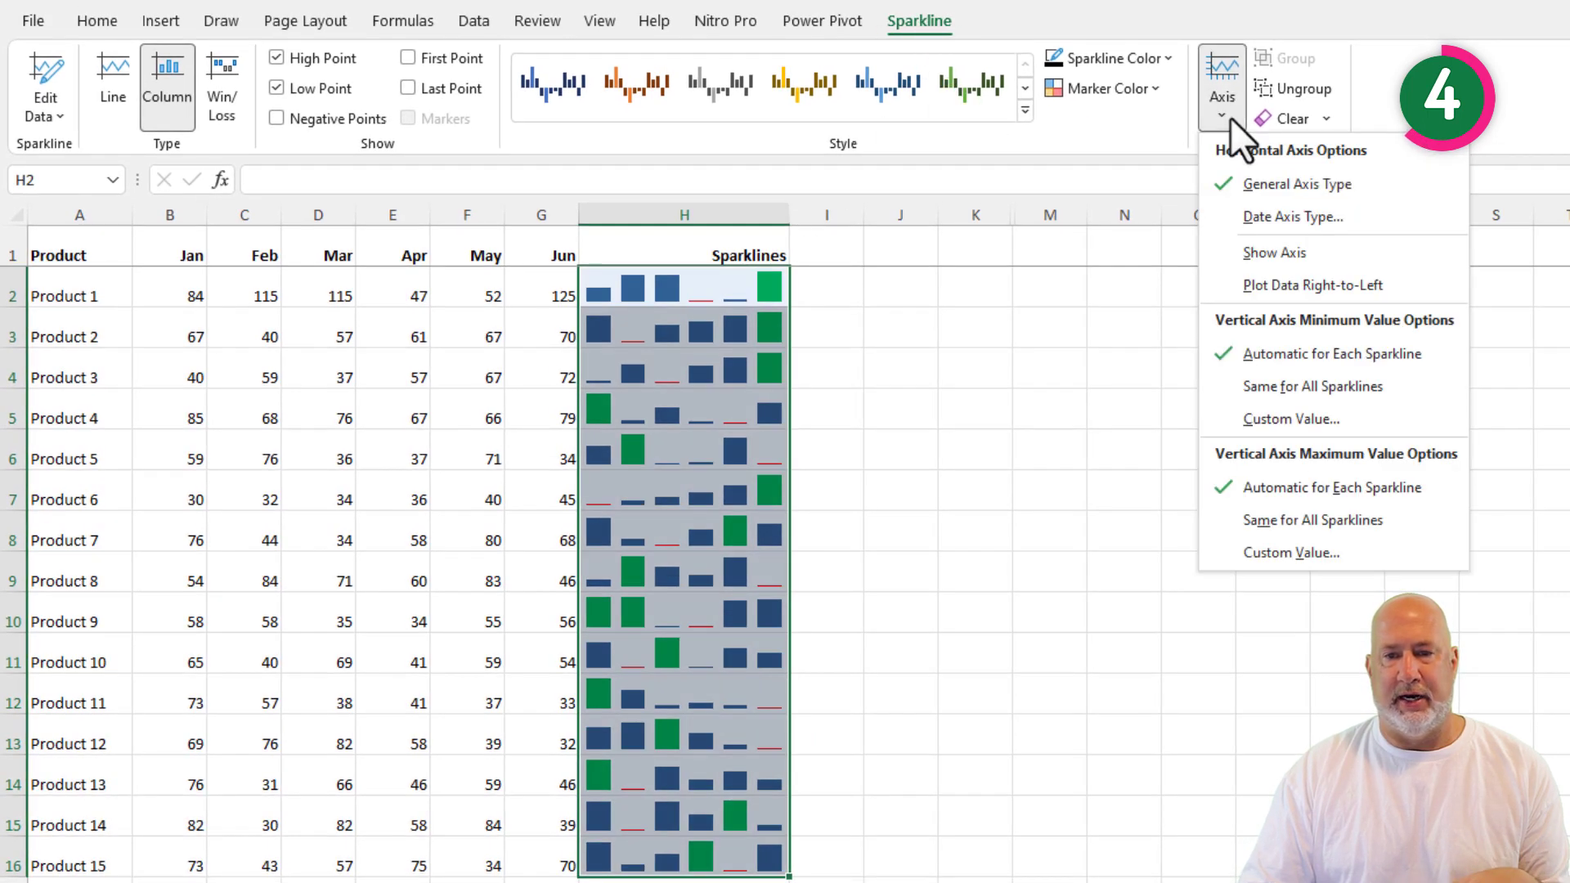
click(1309, 290)
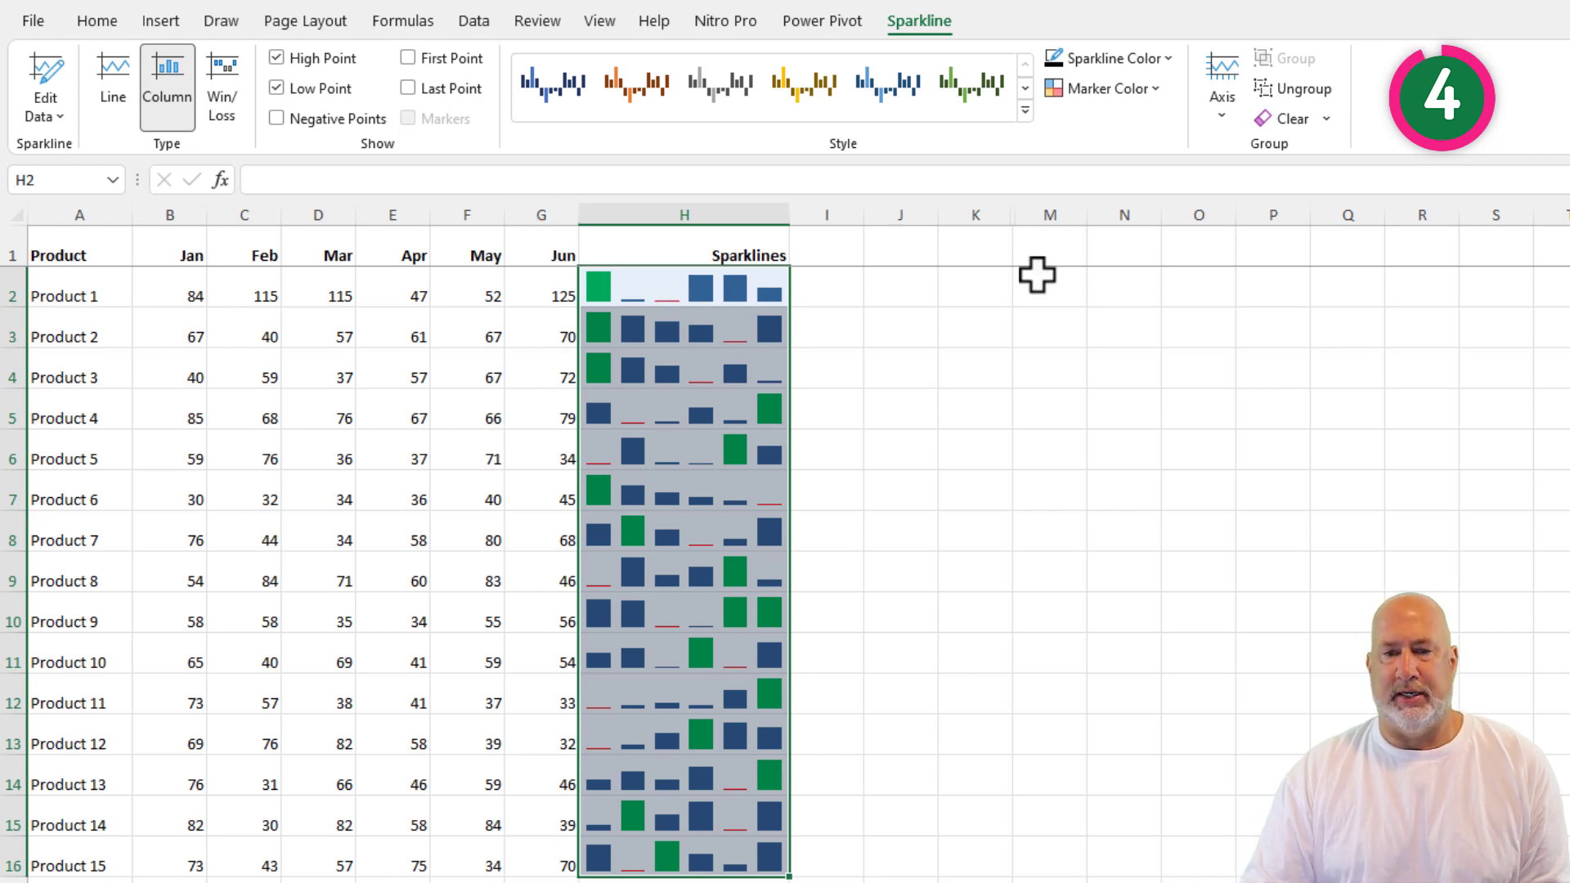
click(1224, 111)
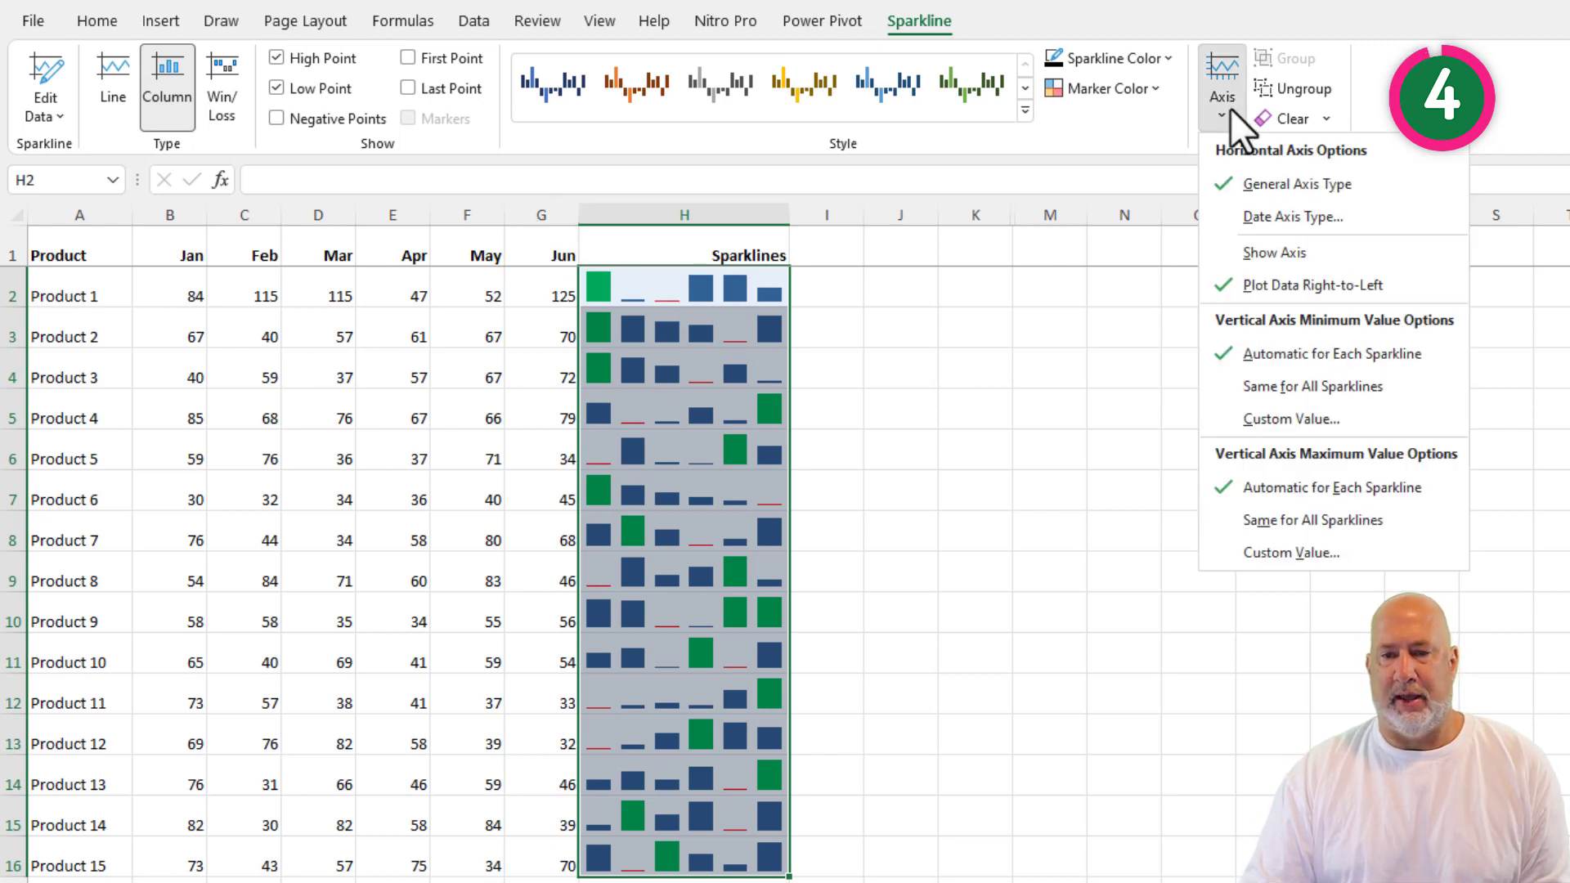
click(1269, 286)
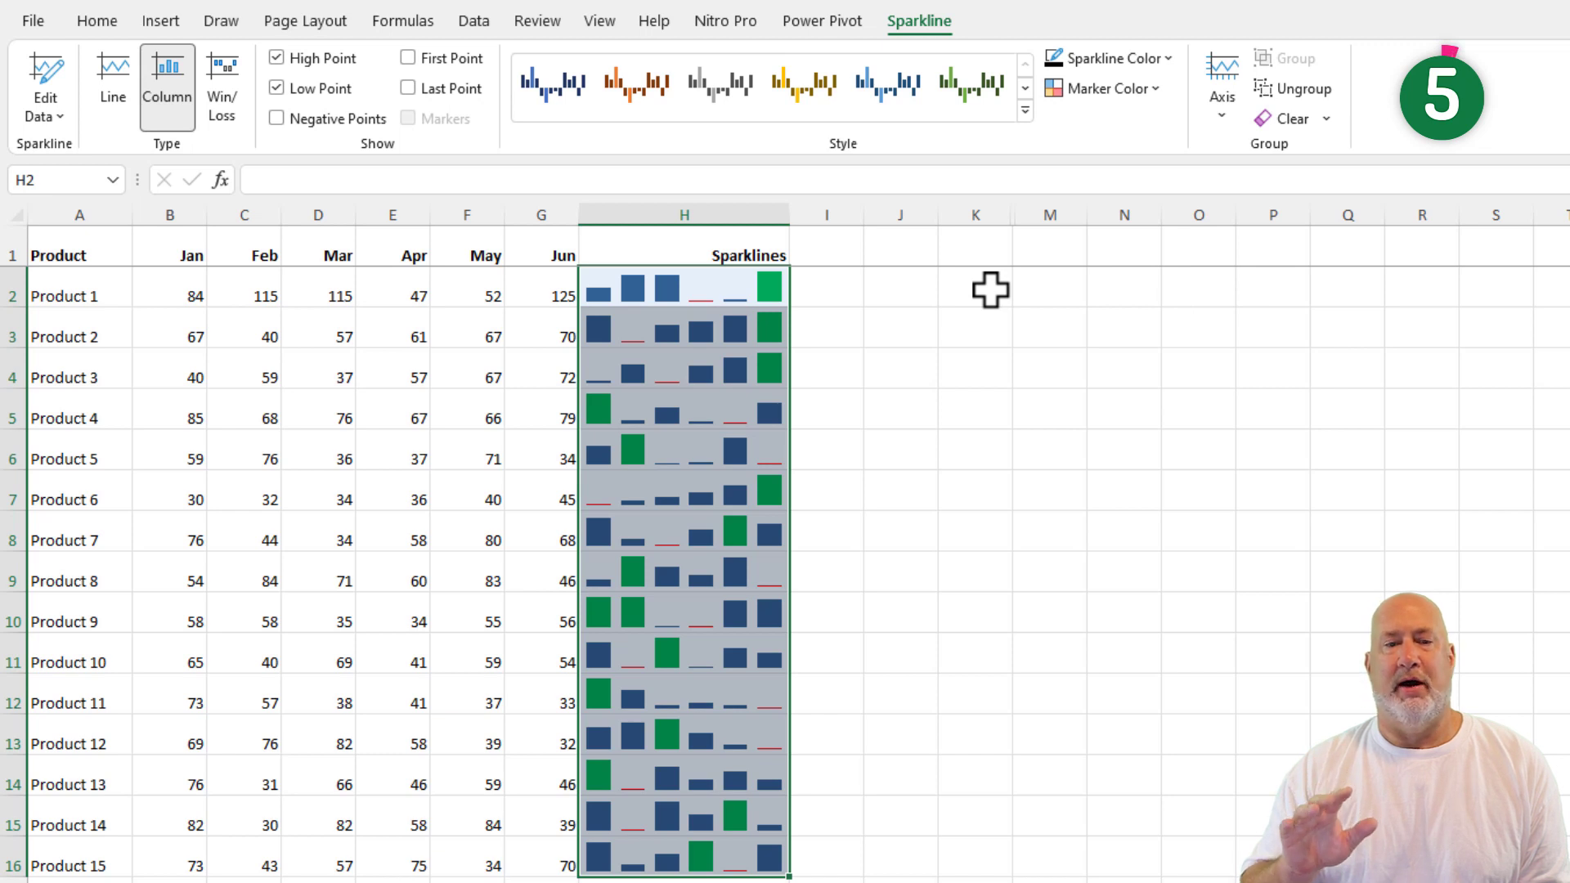
Step: Make product rows 2–16 taller by dragging a row border
click(880, 335)
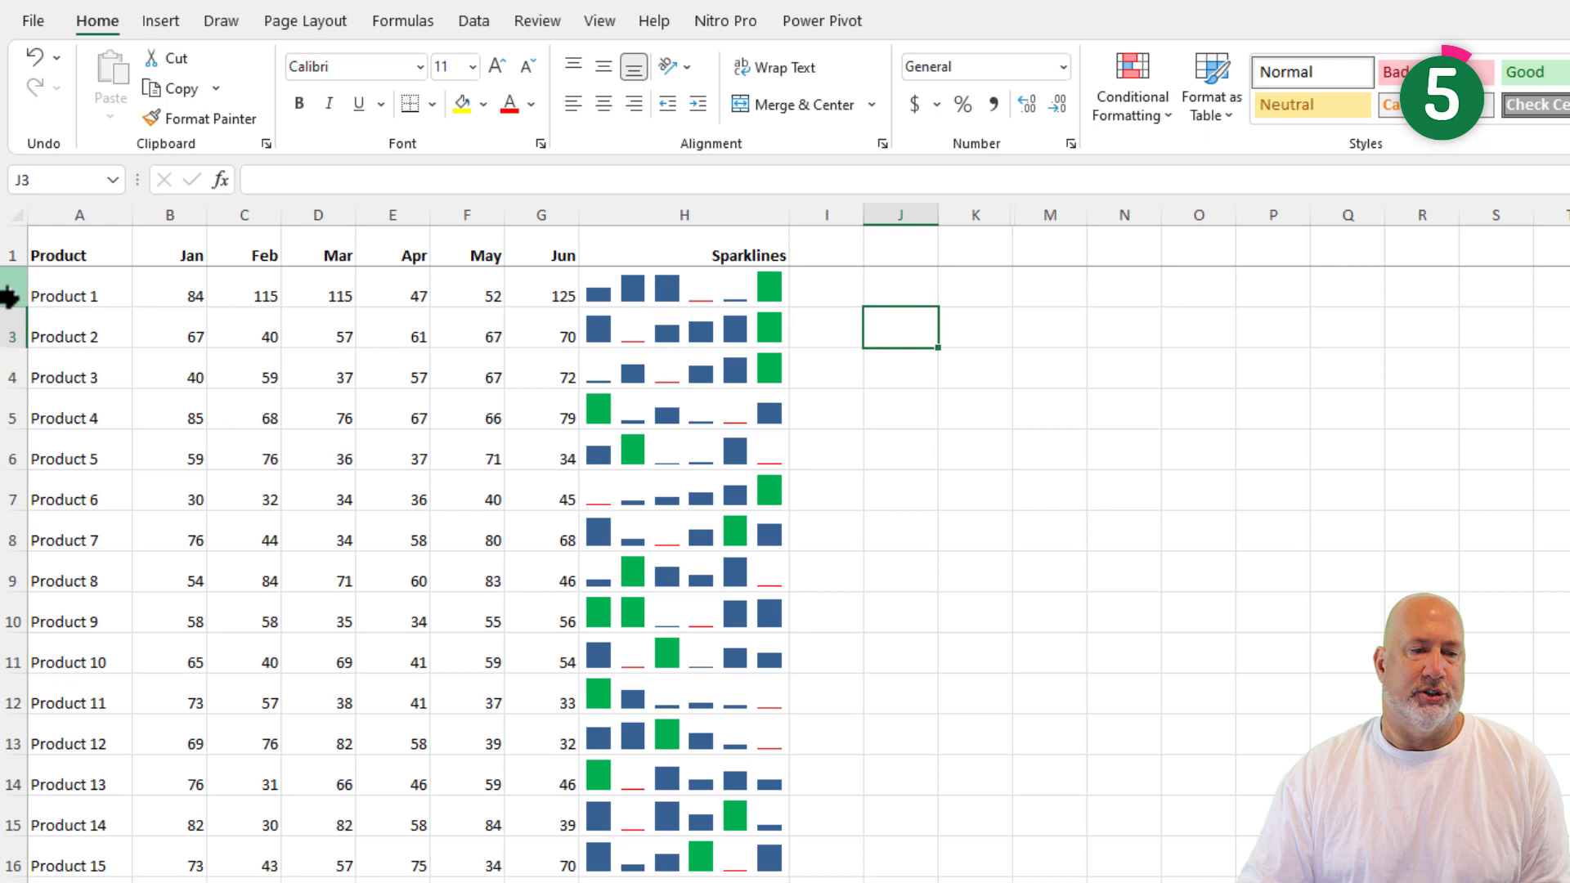
drag(10, 296, 25, 851)
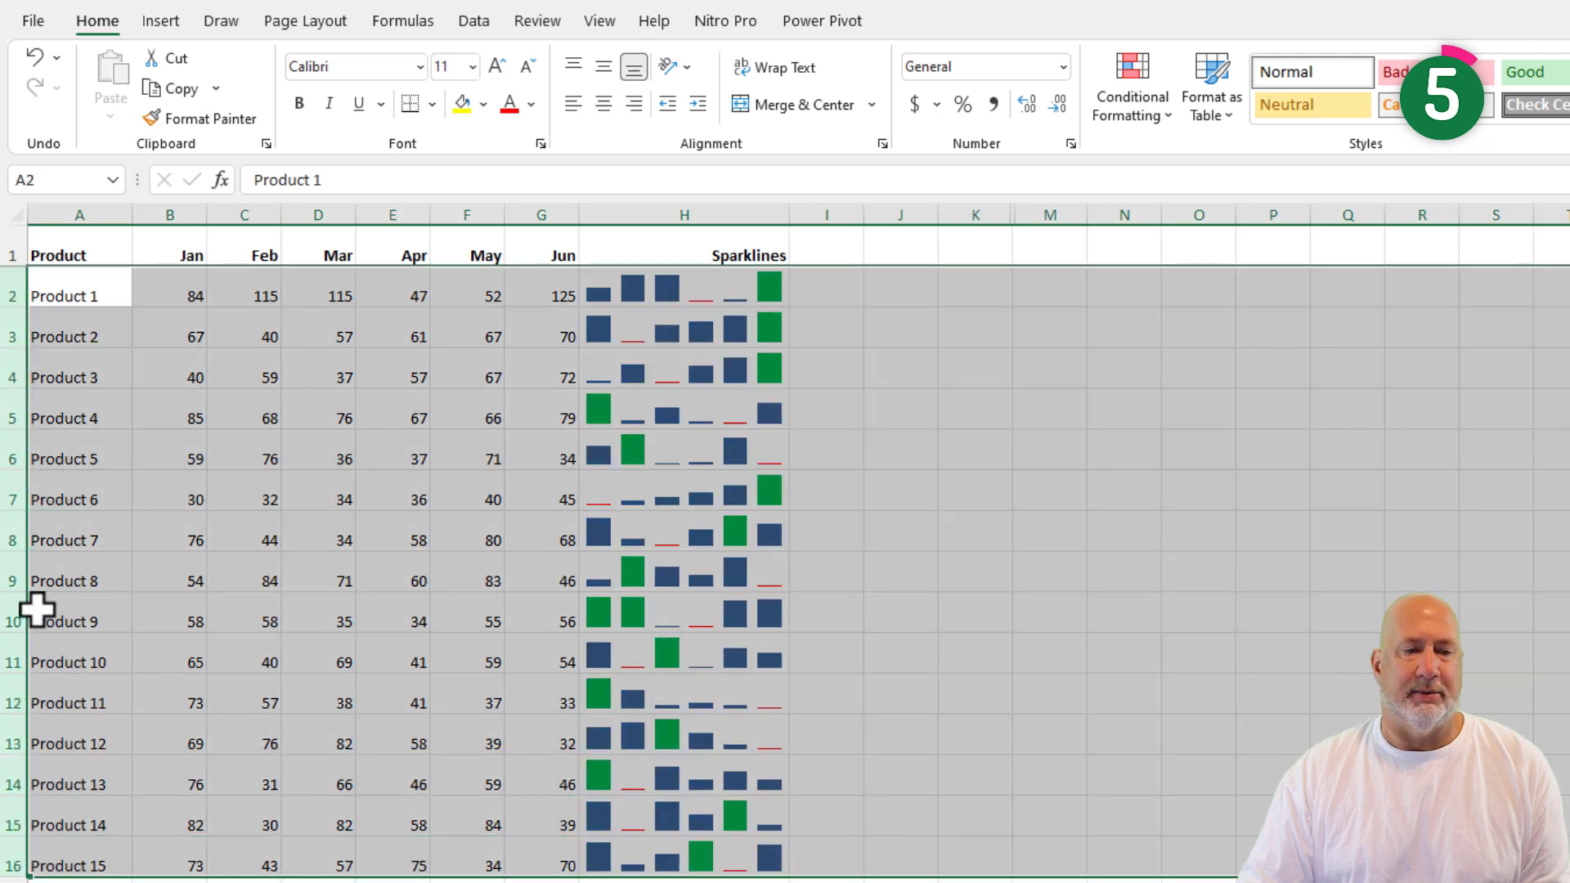
drag(17, 307, 17, 321)
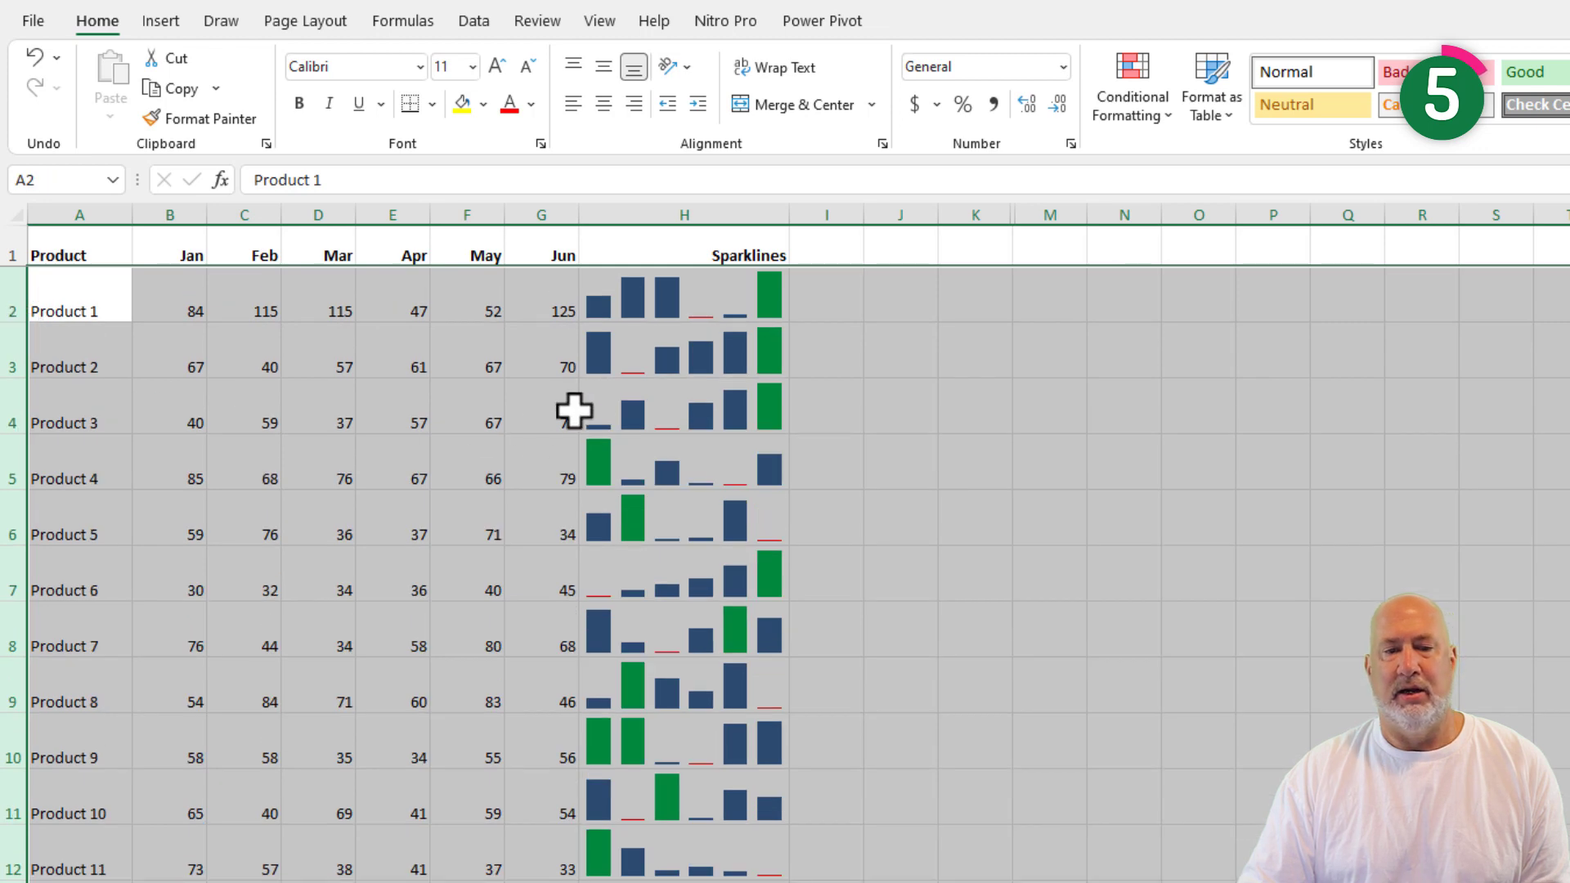
Step: Change Product 9's February value in C10 from 58 to 60
click(980, 424)
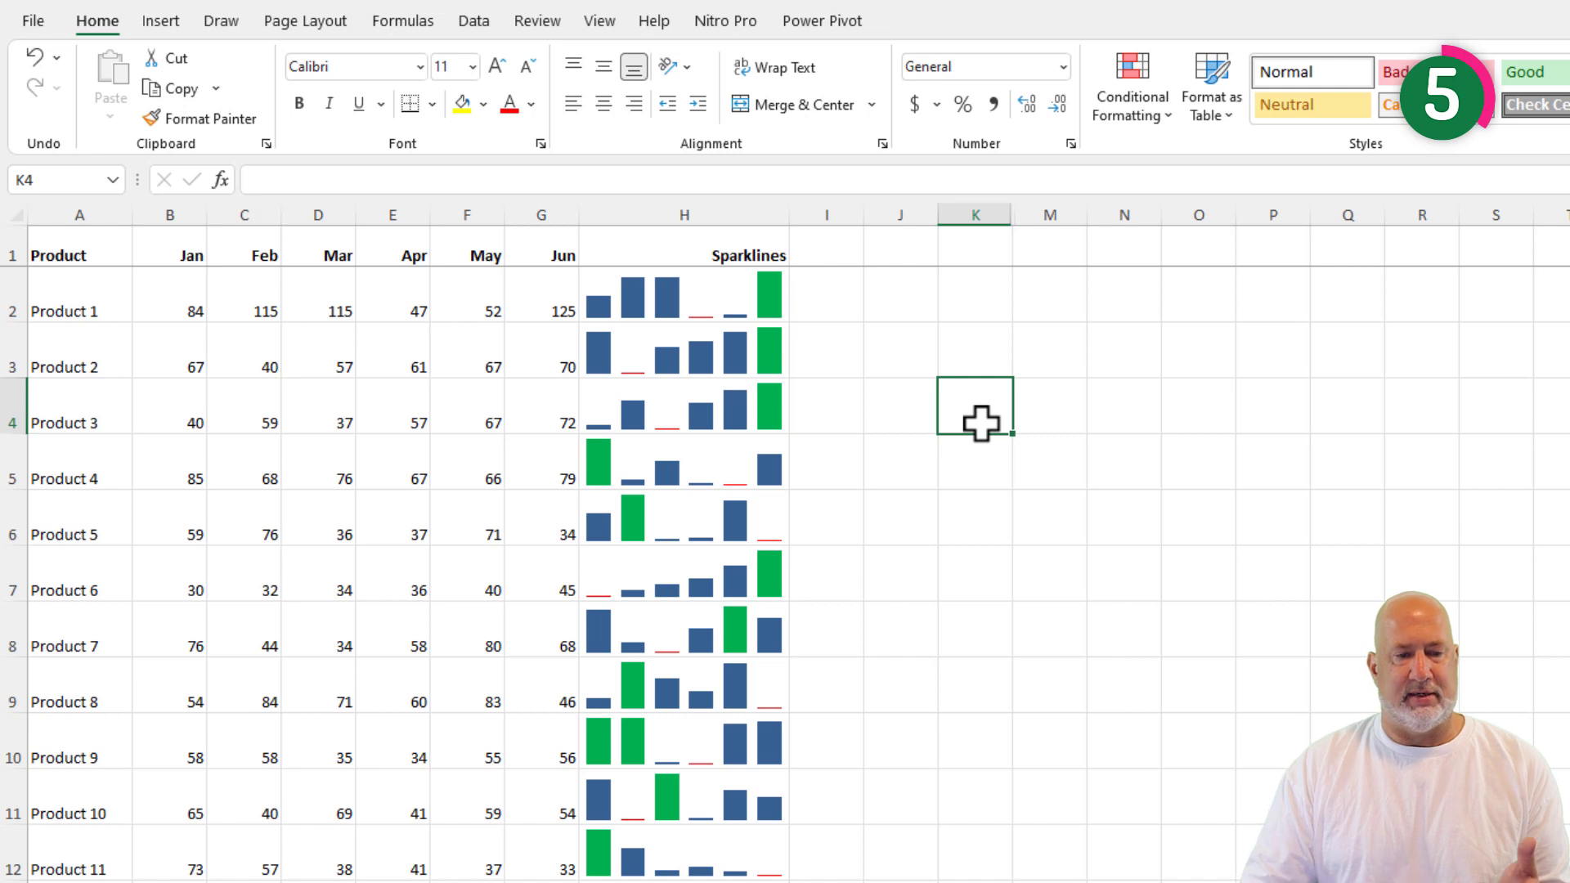
click(267, 737)
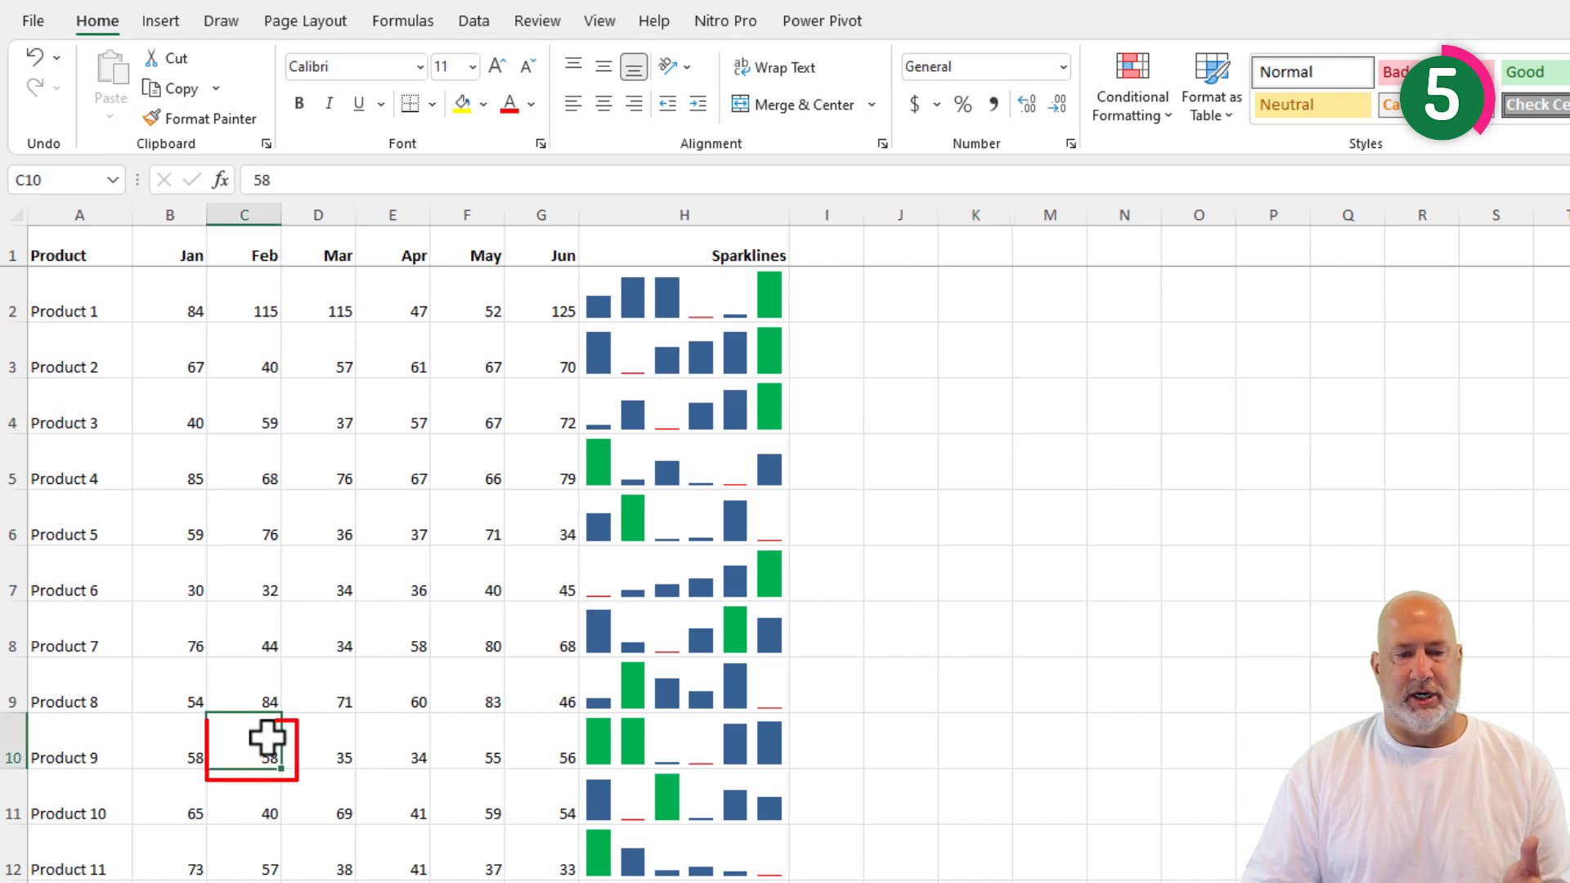
text(60)
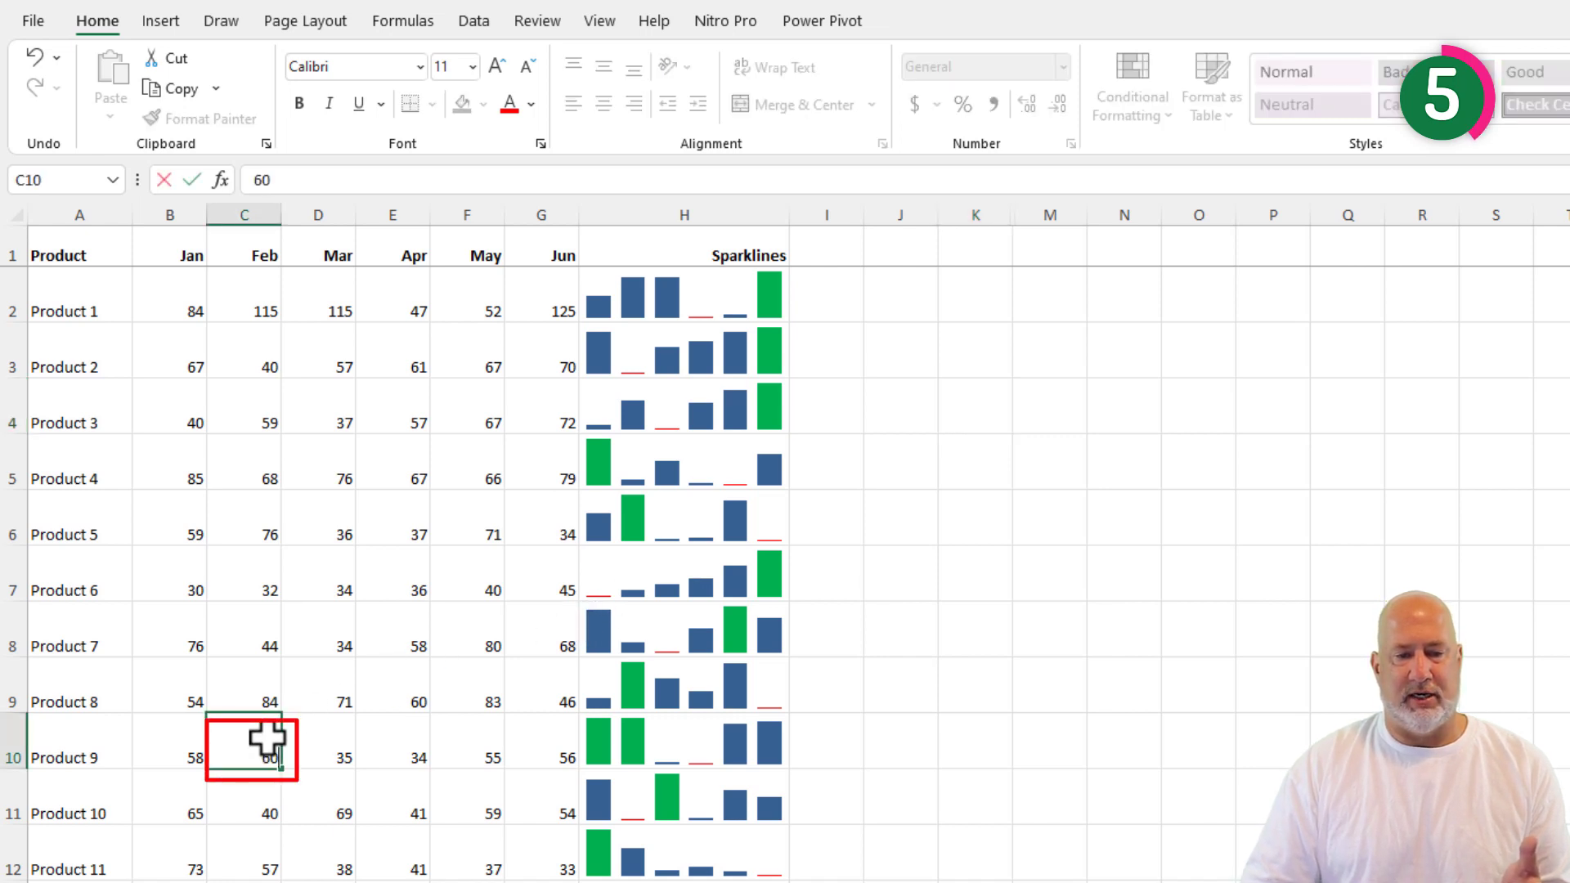
key(Return)
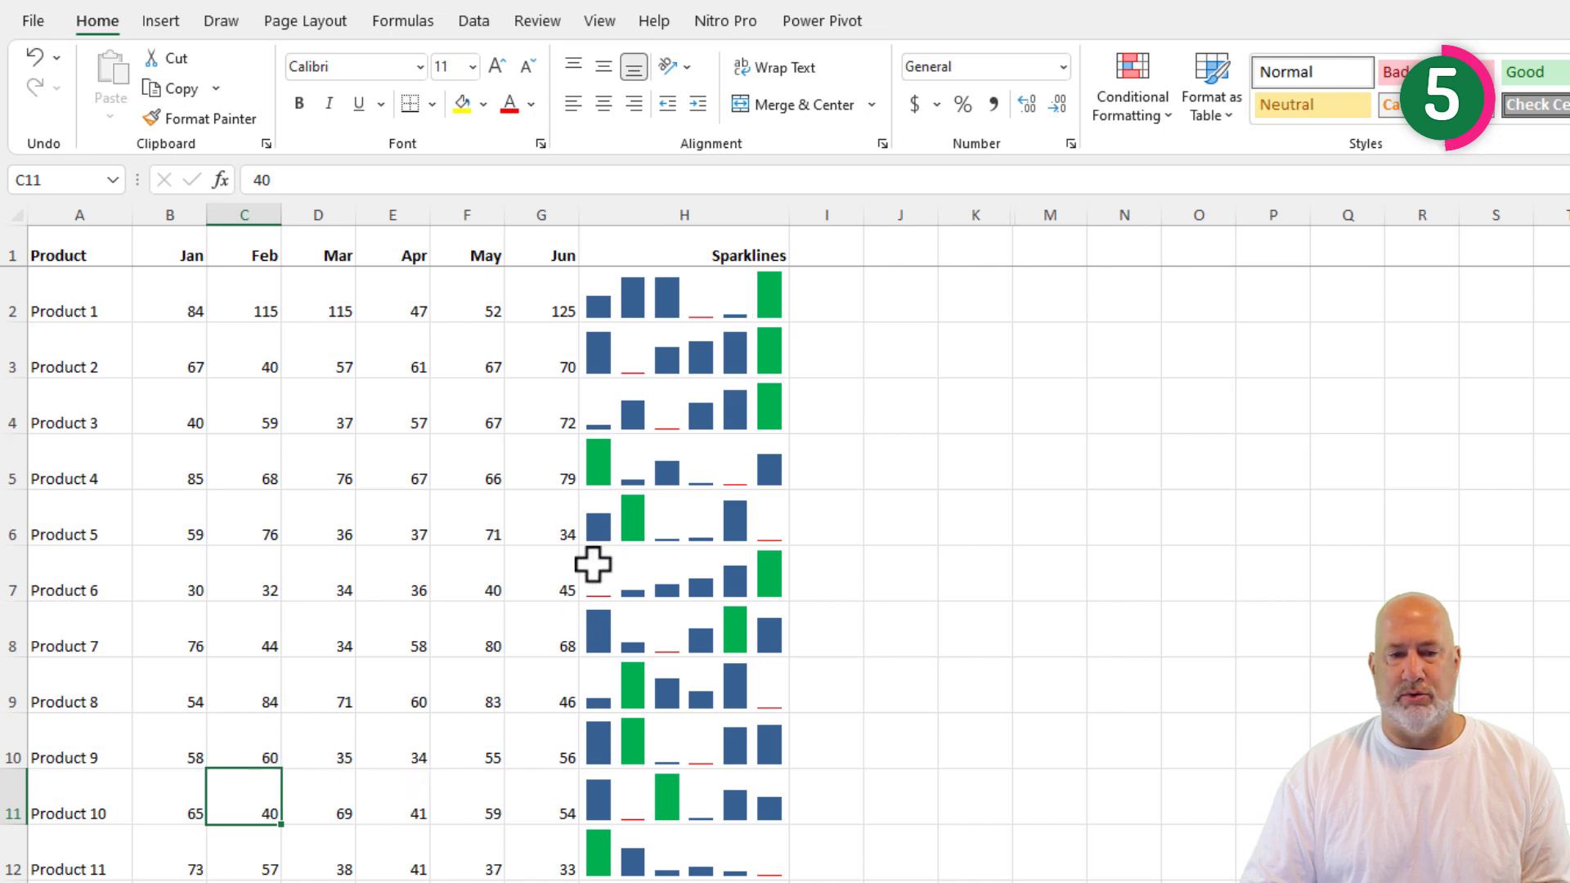
Step: Set the sparklines' vertical axis minimum and maximum to Same for All Sparklines
click(694, 308)
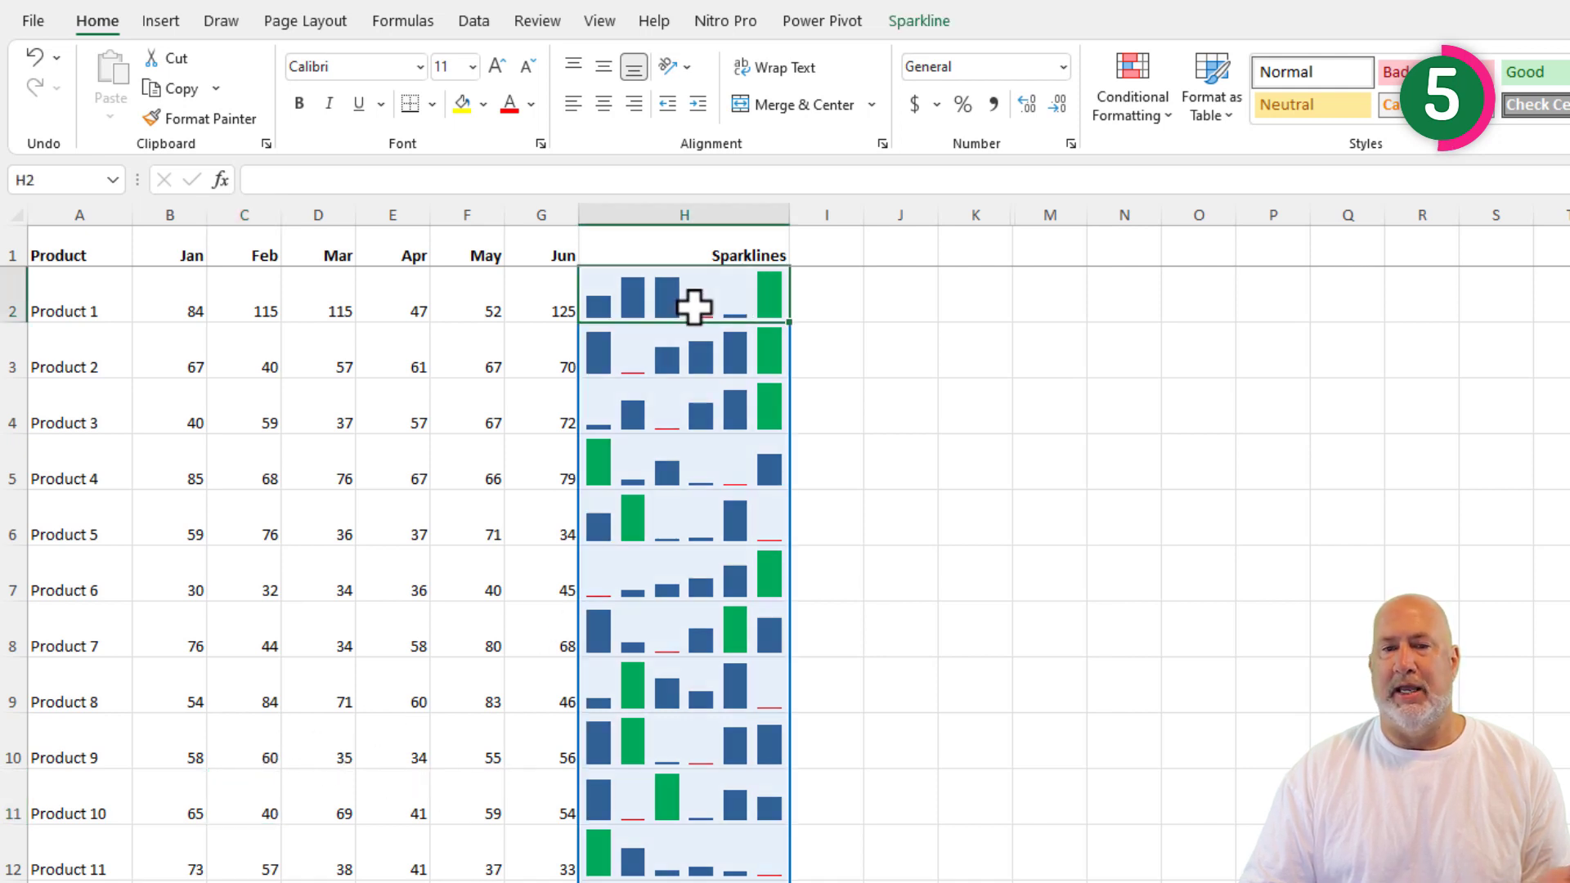
click(932, 22)
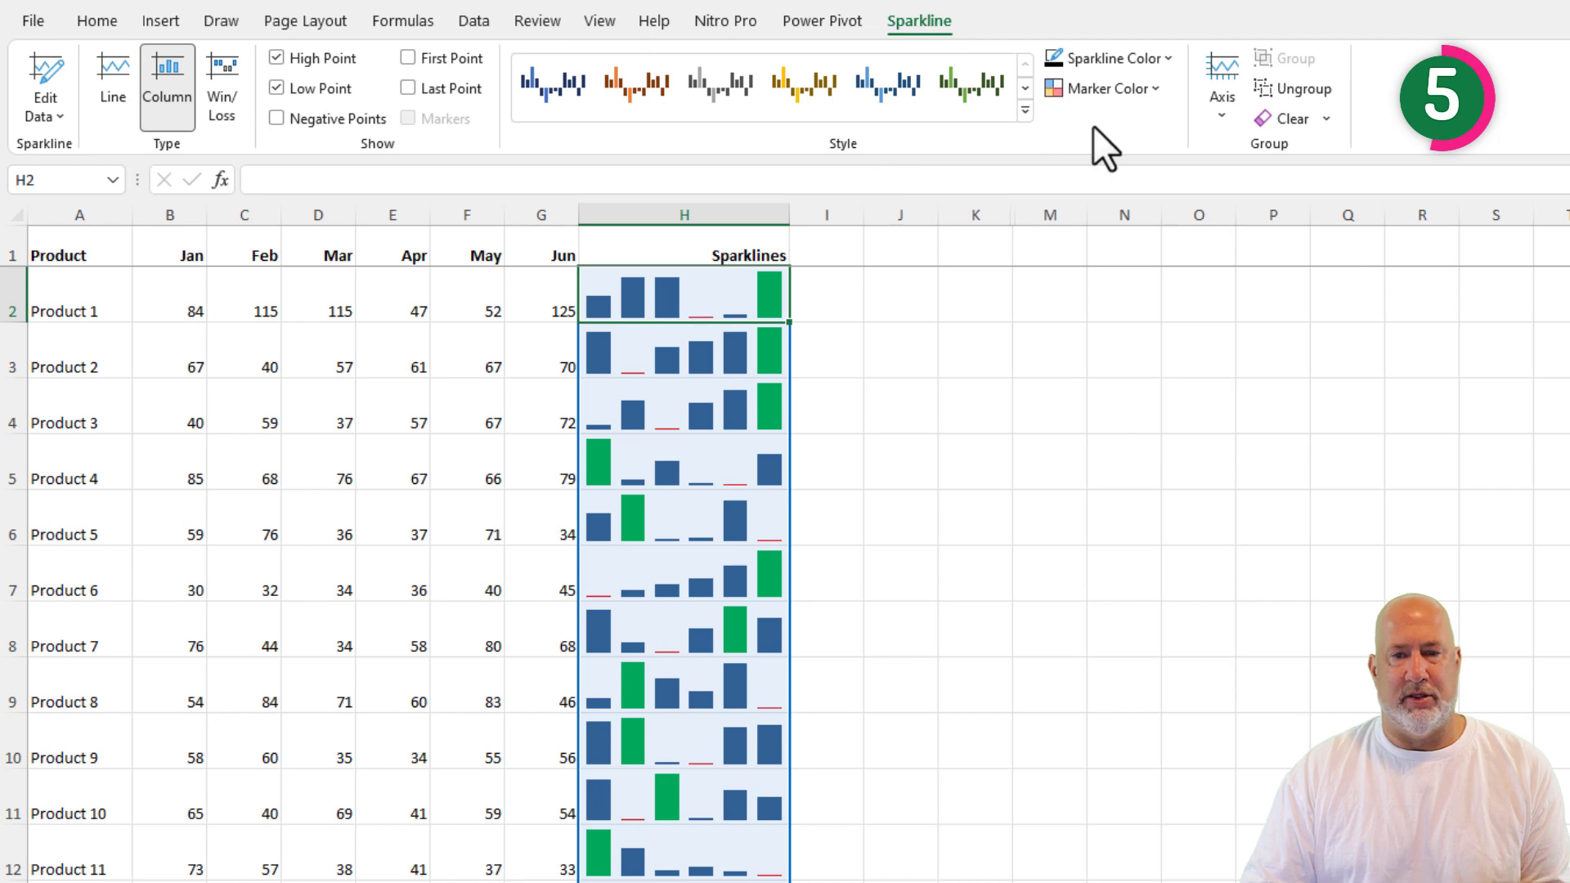
click(1224, 122)
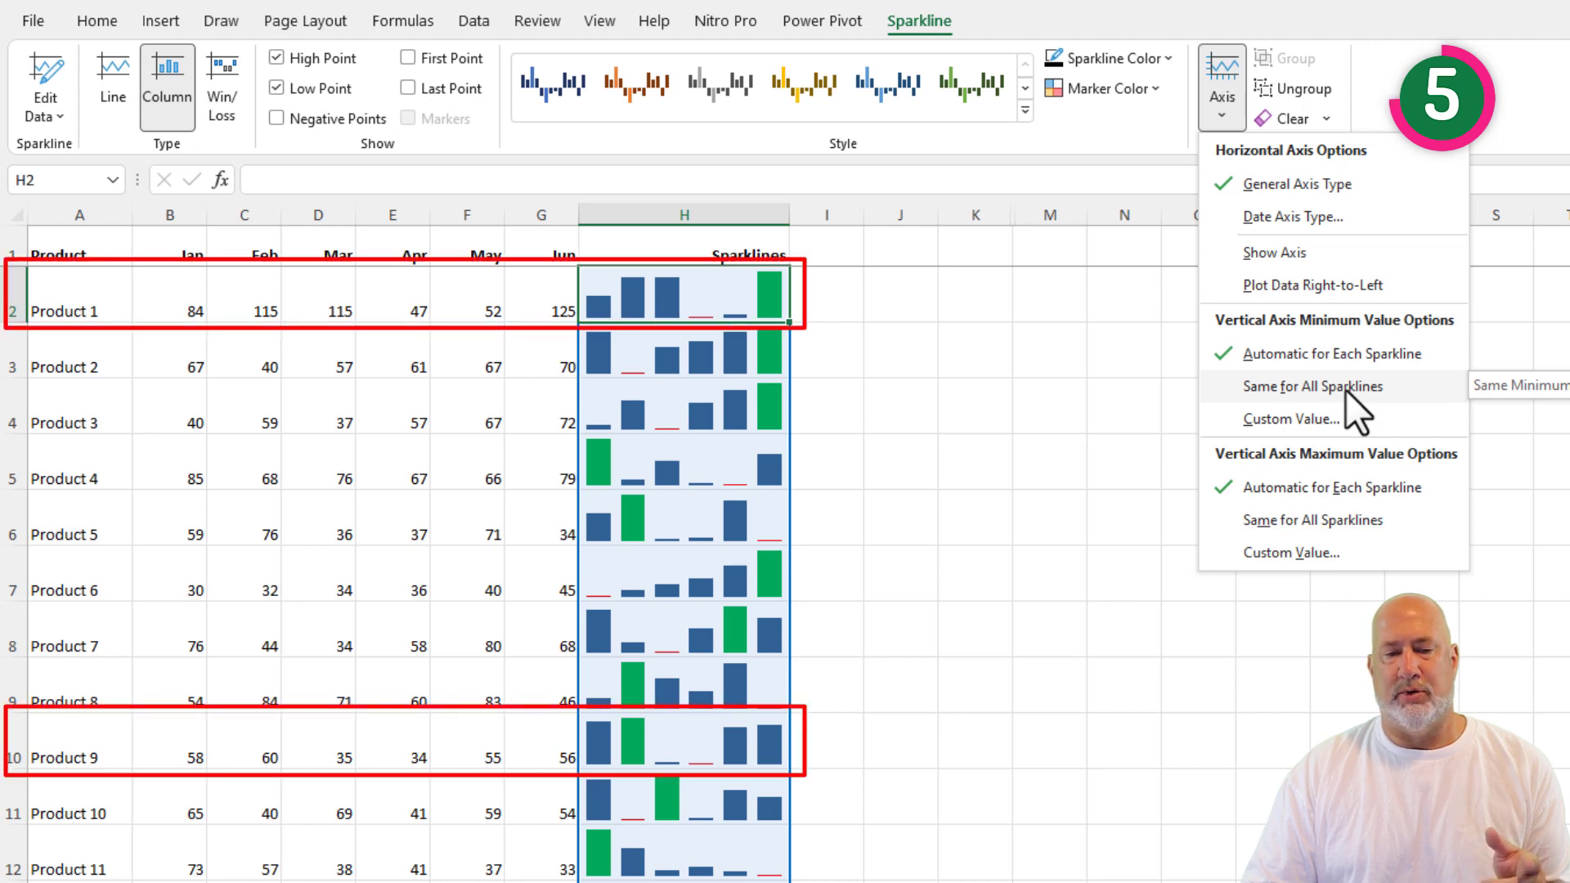
click(1346, 389)
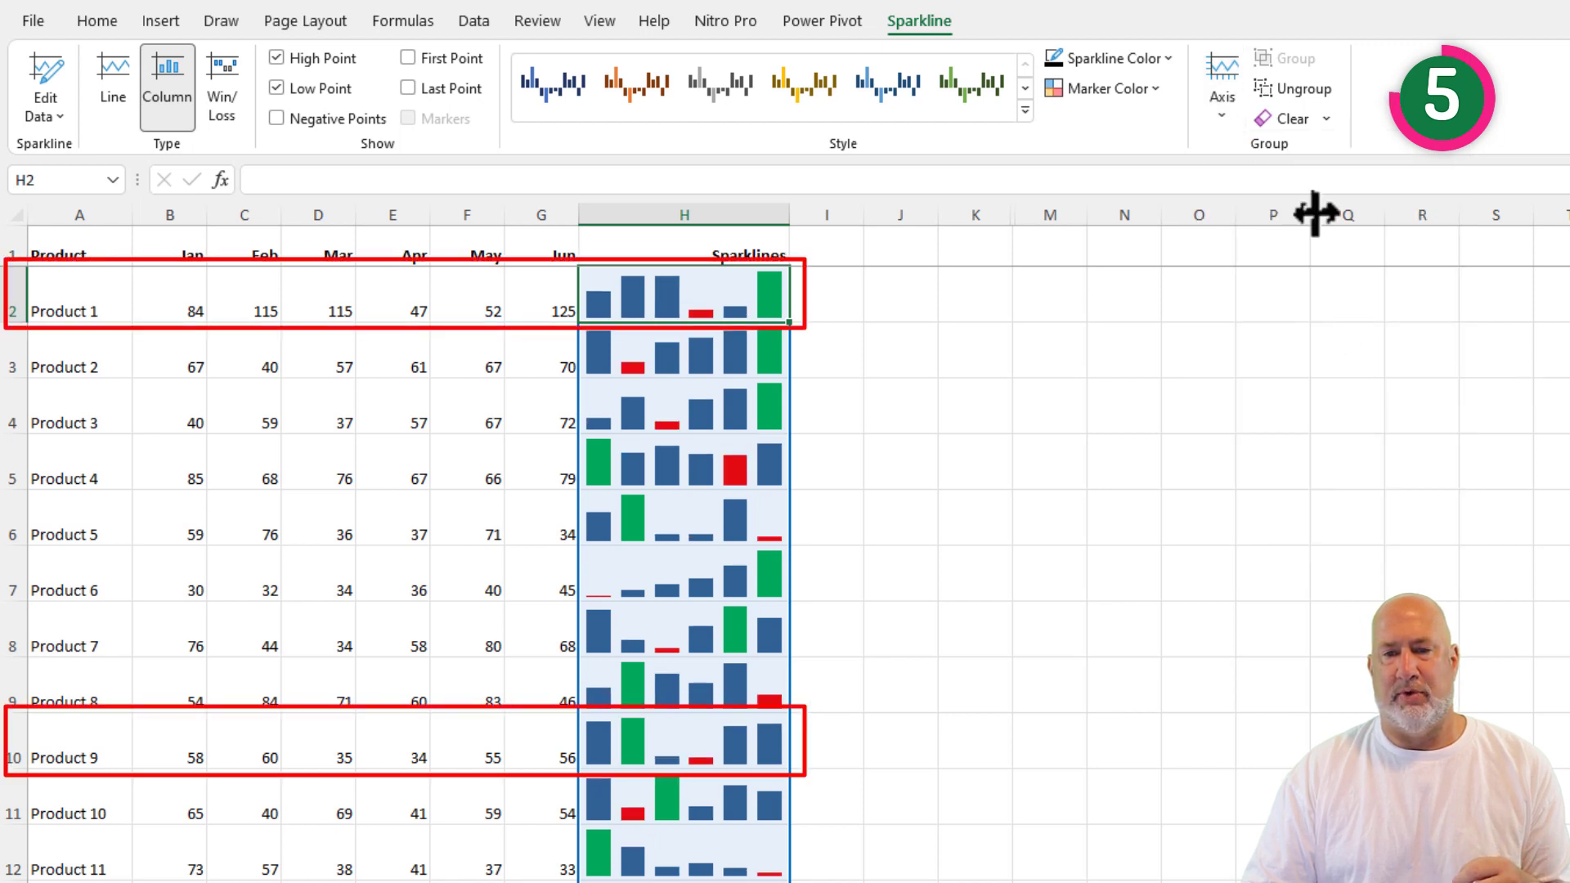
click(1226, 121)
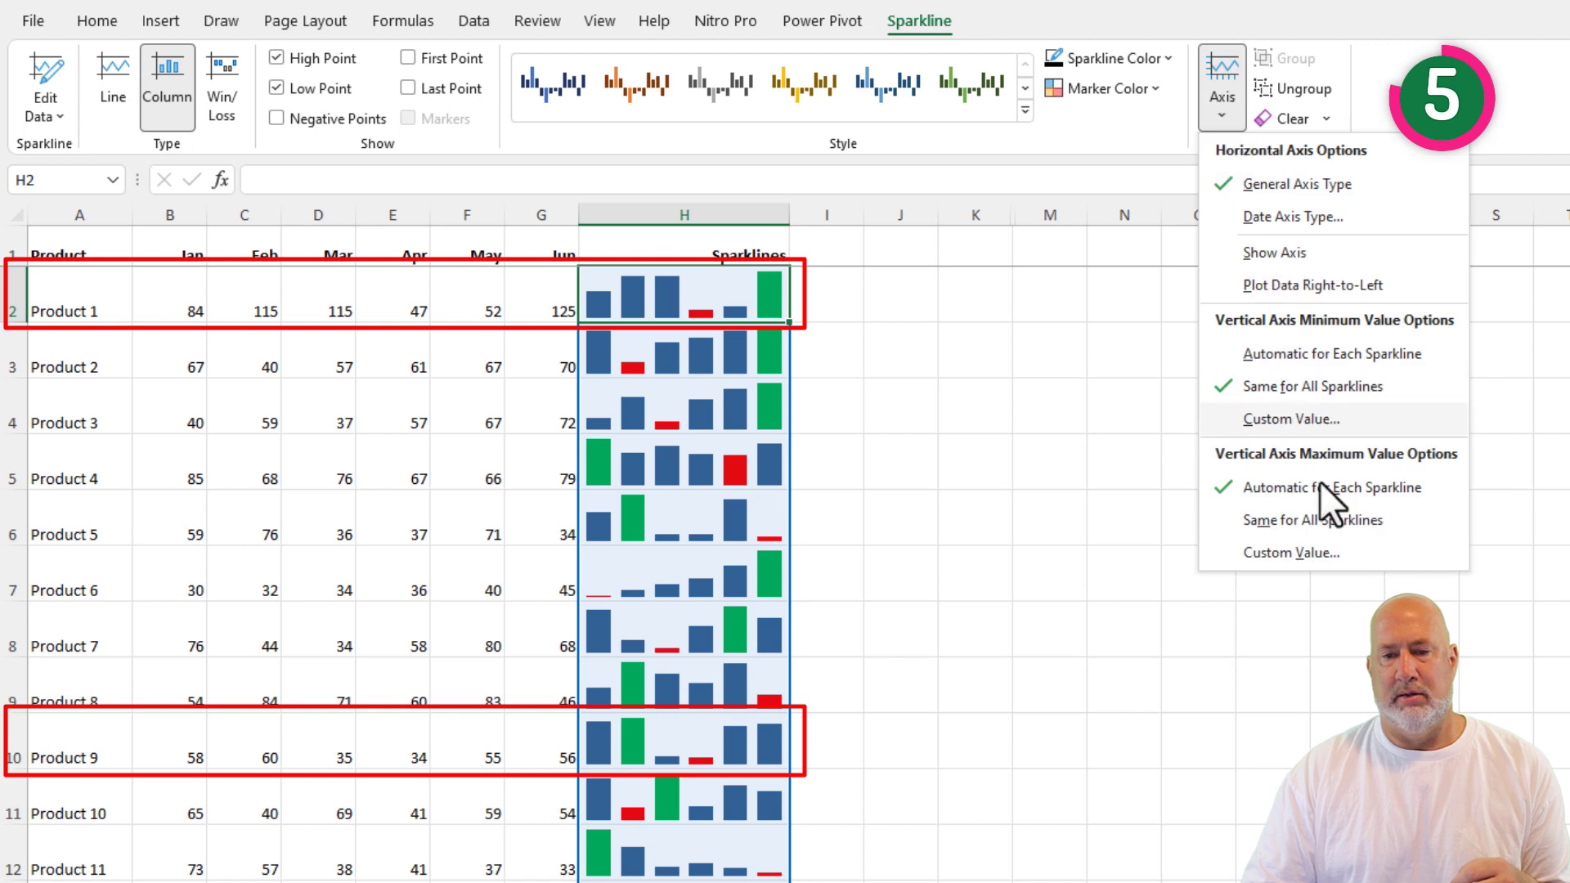
click(1313, 523)
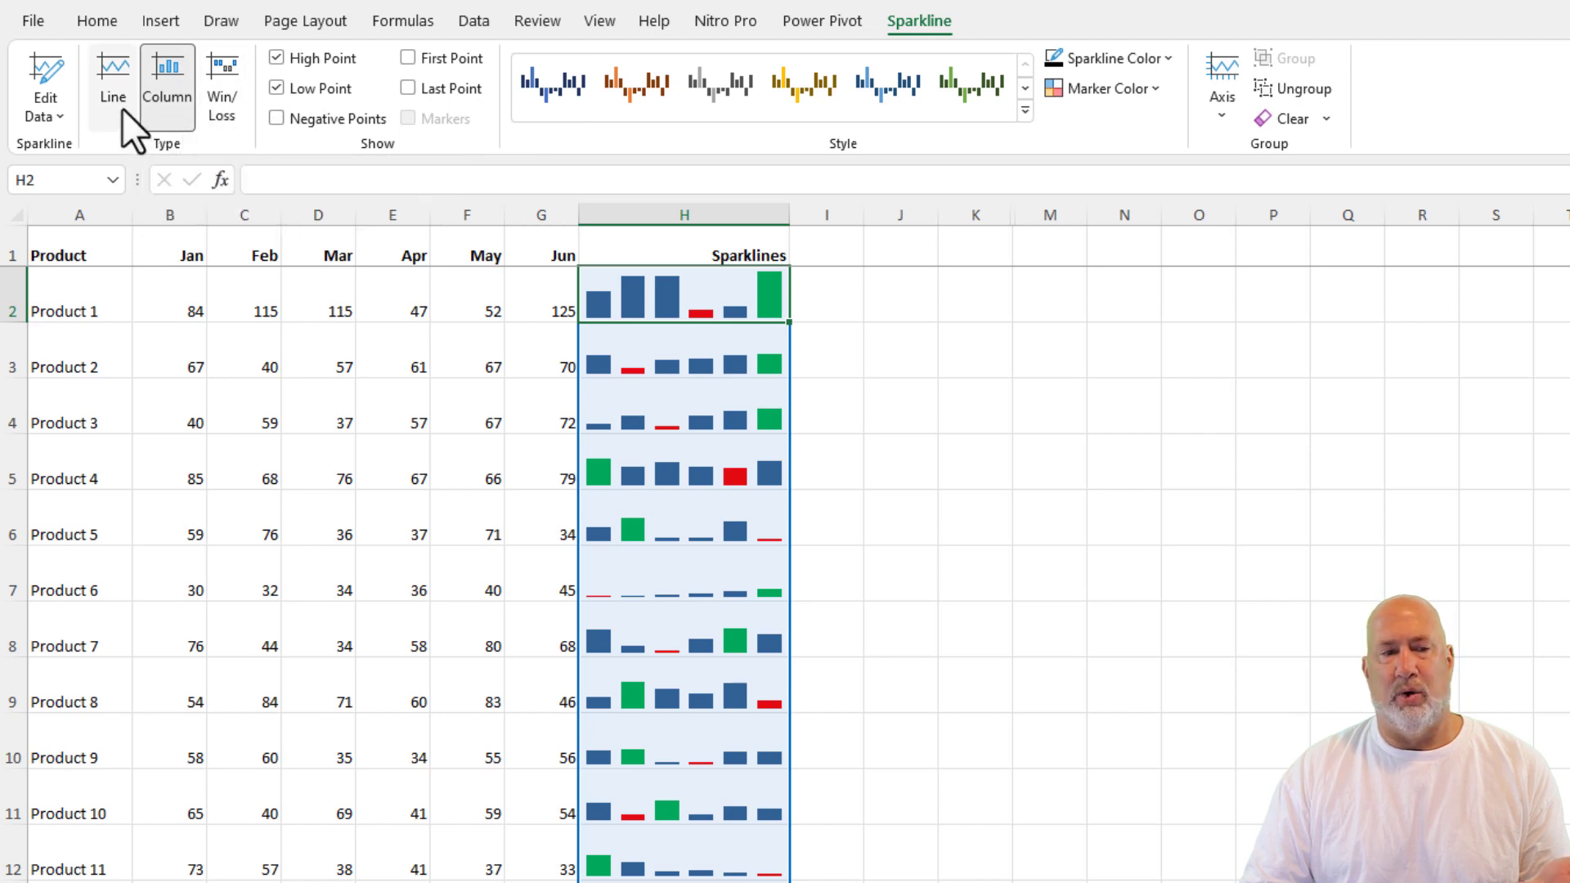
click(222, 110)
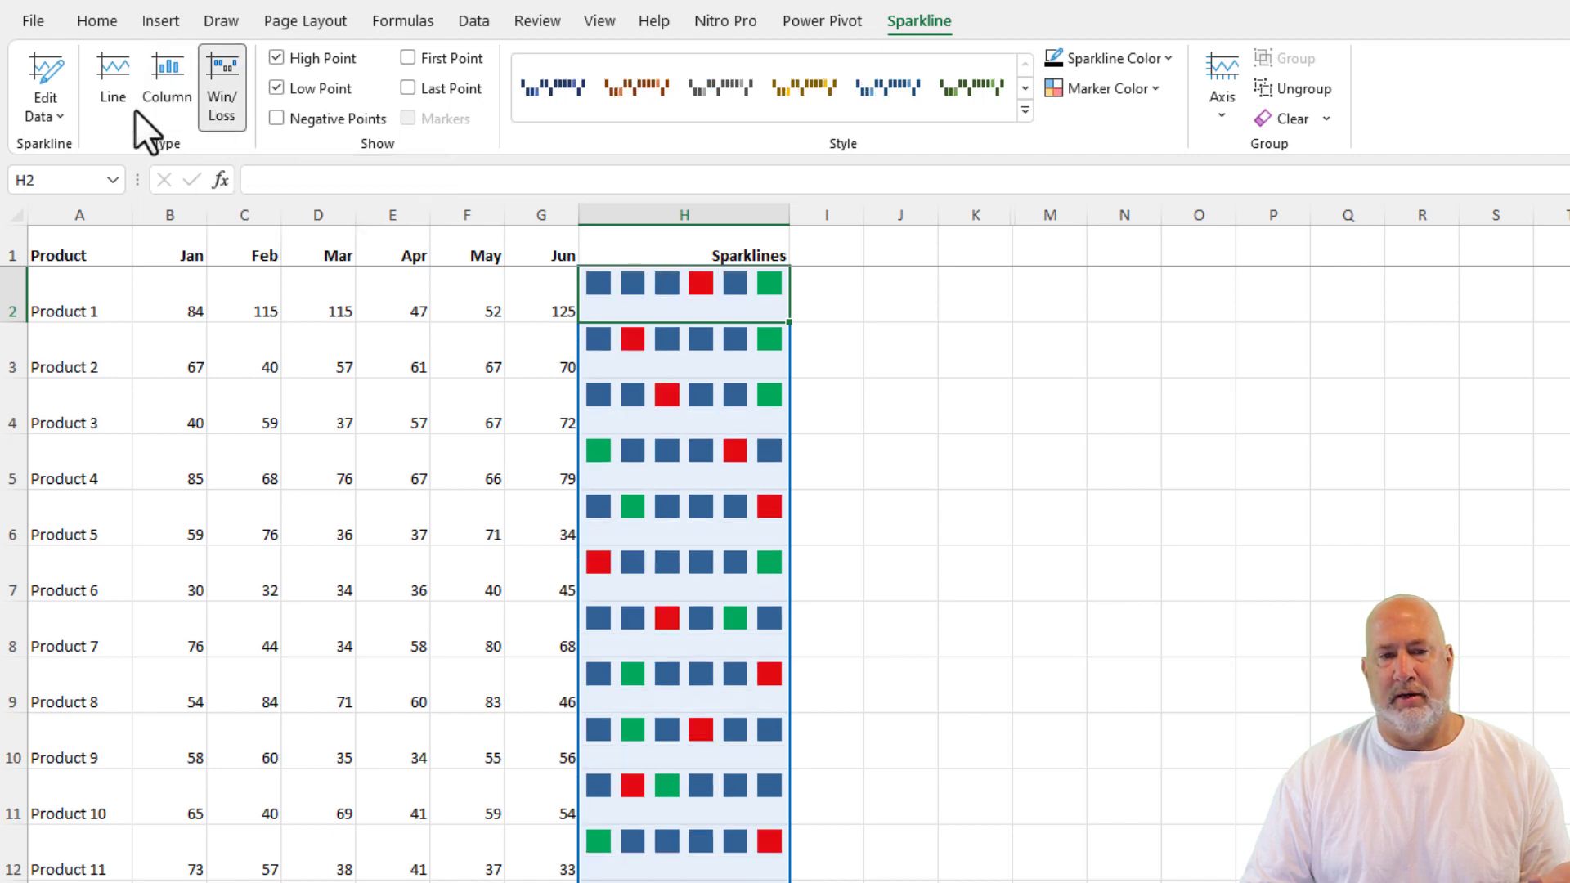
click(113, 98)
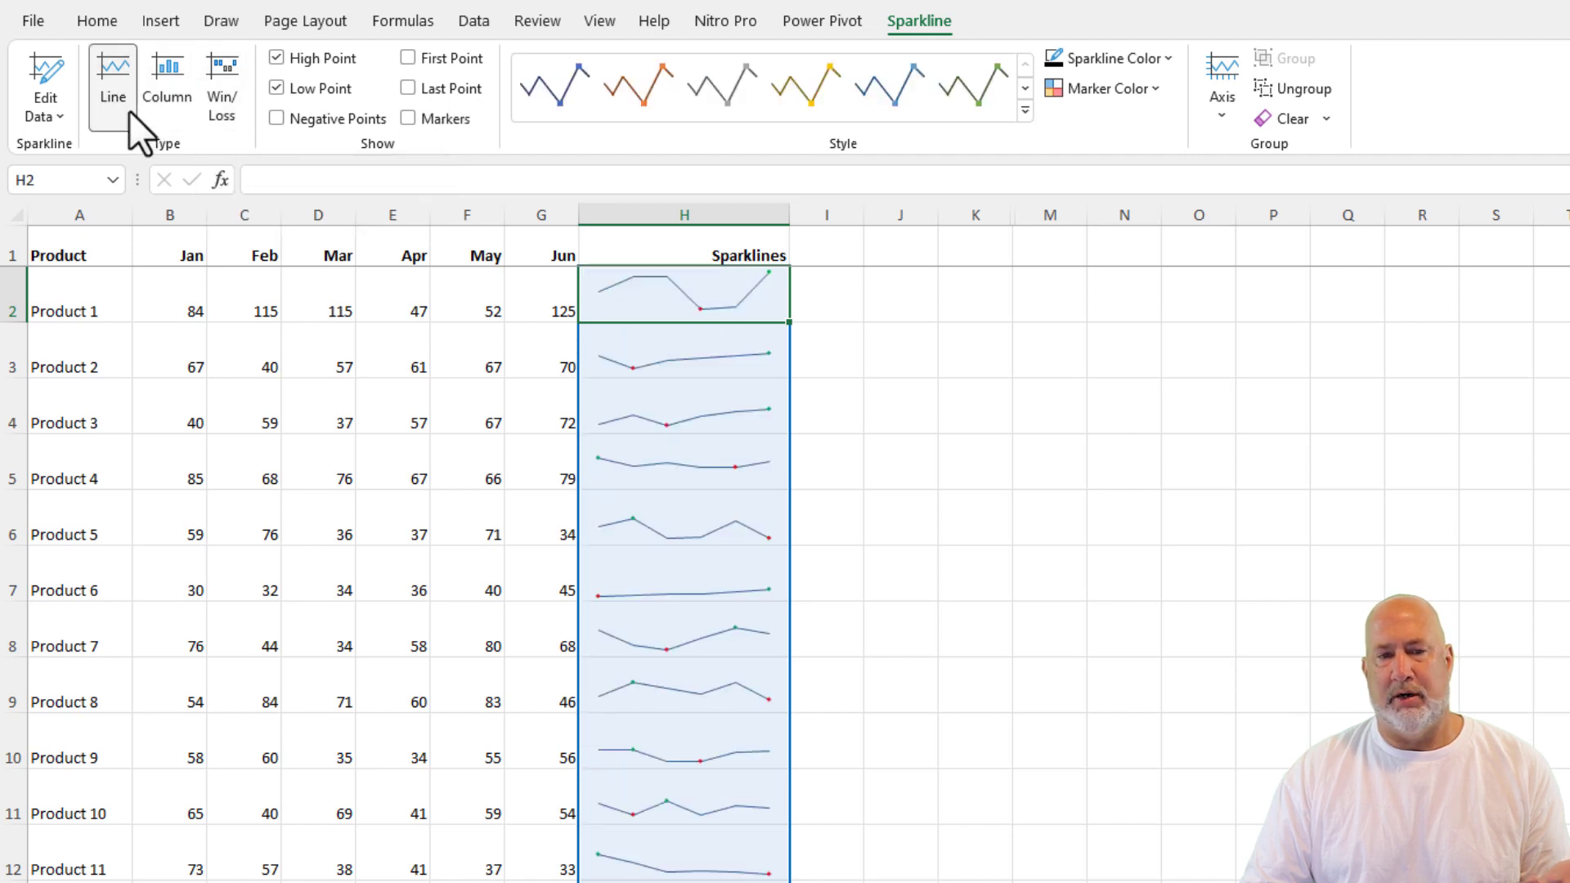
click(171, 109)
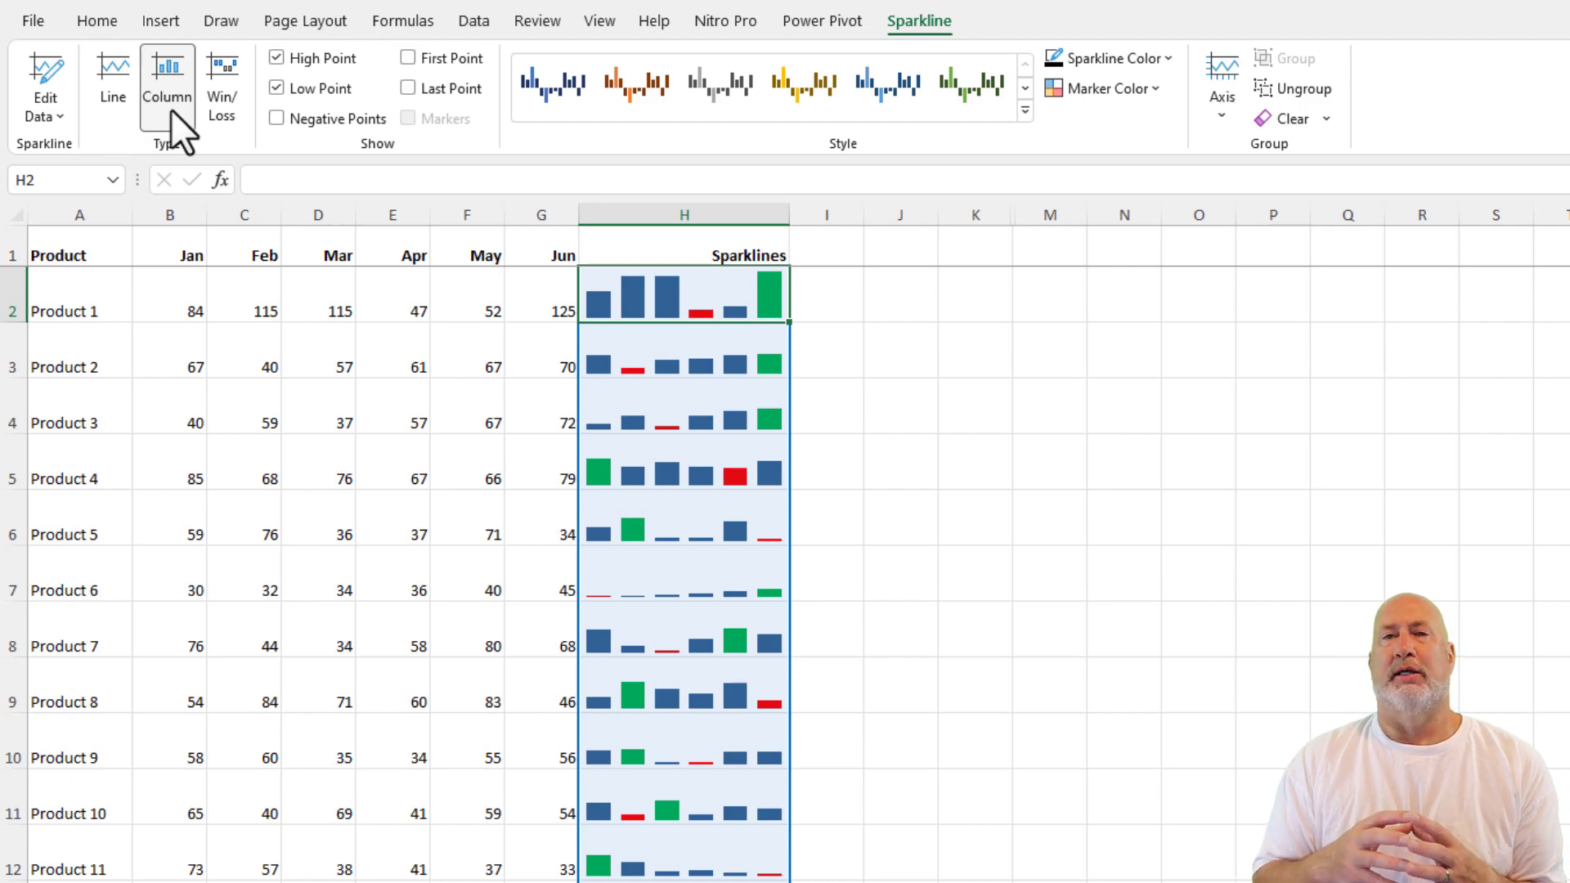